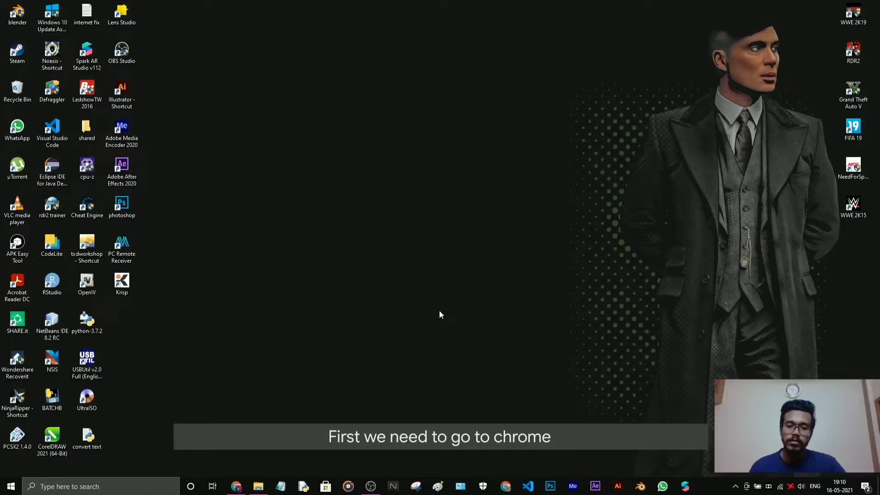
Step: Open the right-click menu on the enlarged trump portrait in Google Images
click(237, 440)
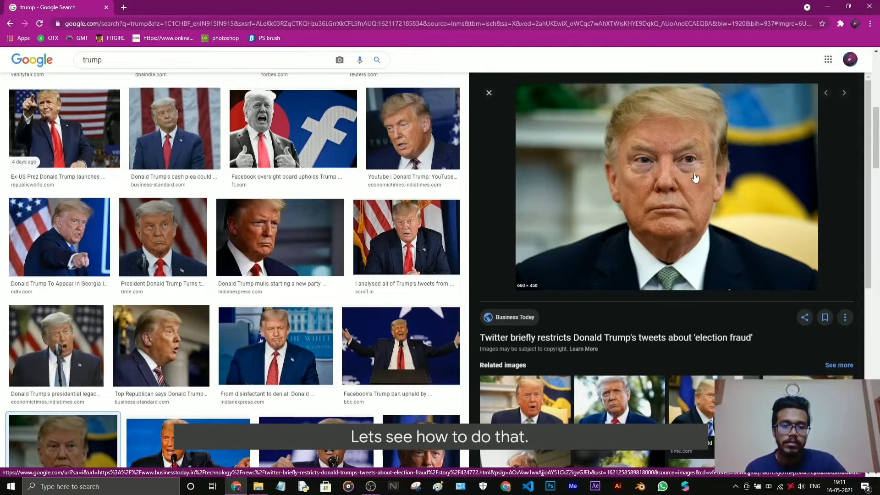
right_click(658, 188)
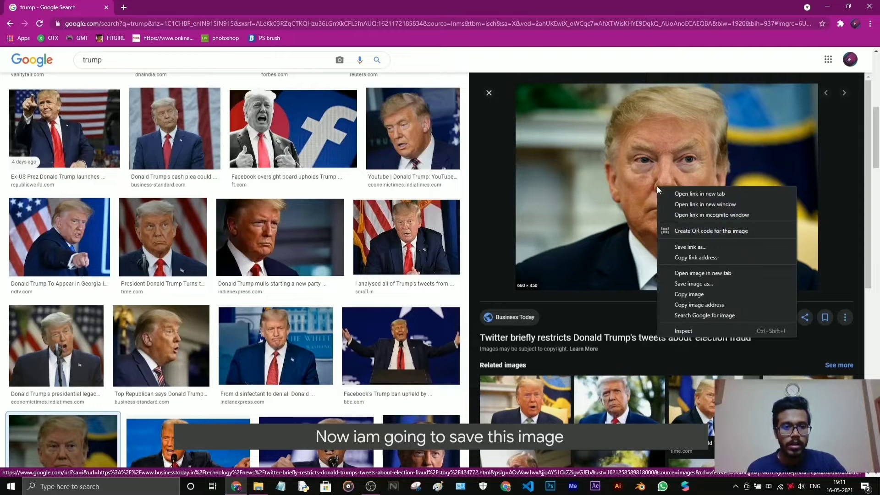
Step: Save the portrait as dt_660_131220032948.jpg with type All Files into projects\trump
click(689, 284)
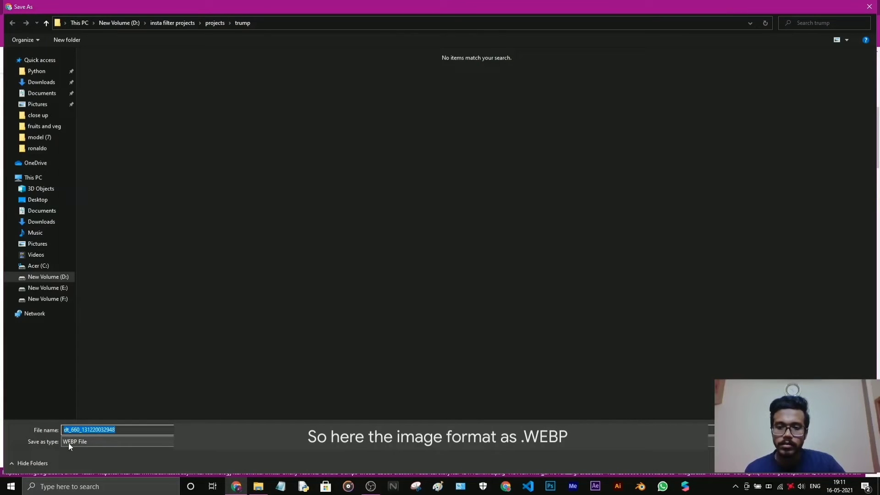
click(106, 441)
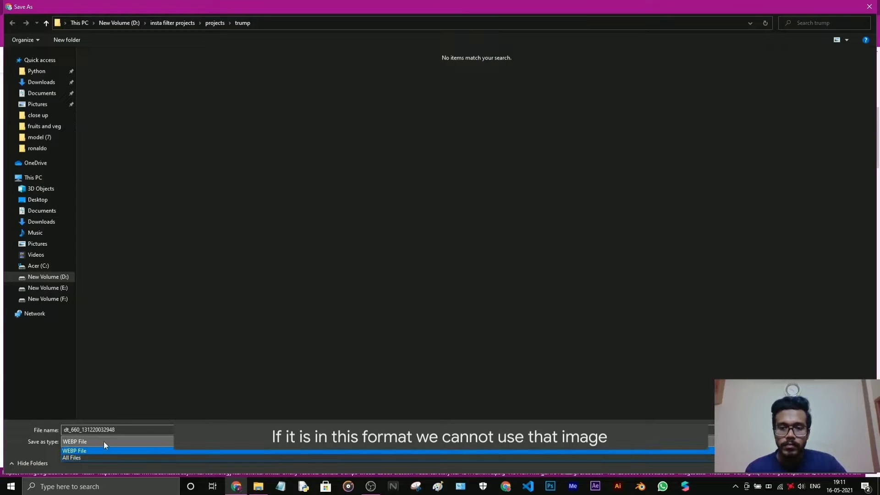
click(98, 442)
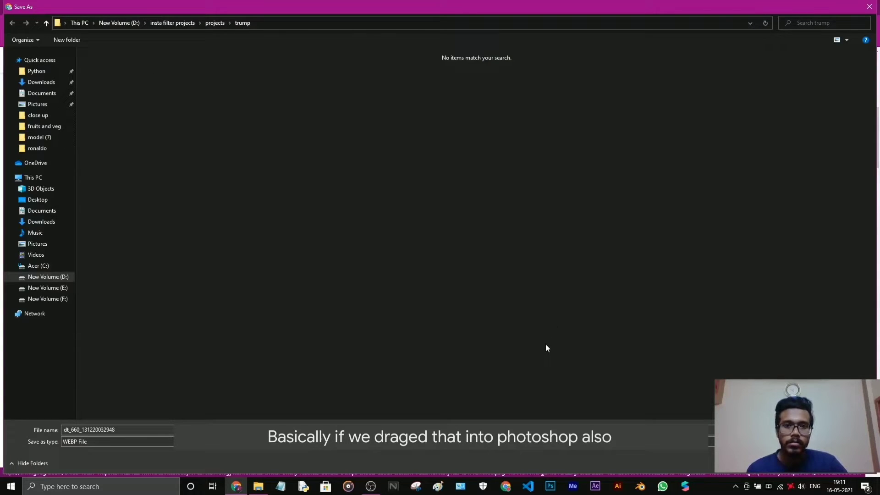
click(108, 443)
click(78, 458)
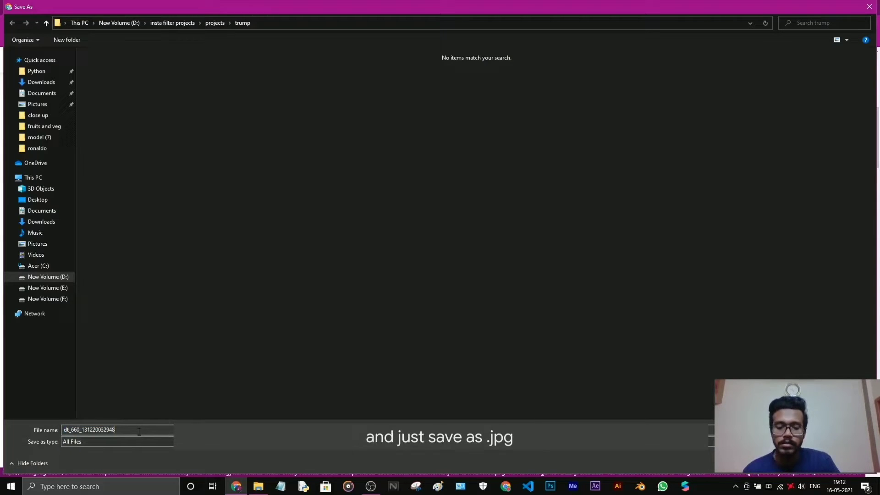
text(pg)
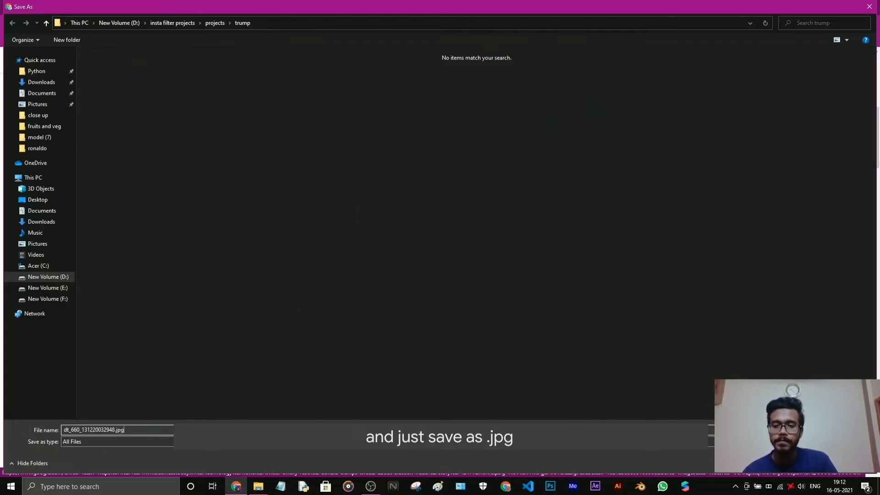
key(Return)
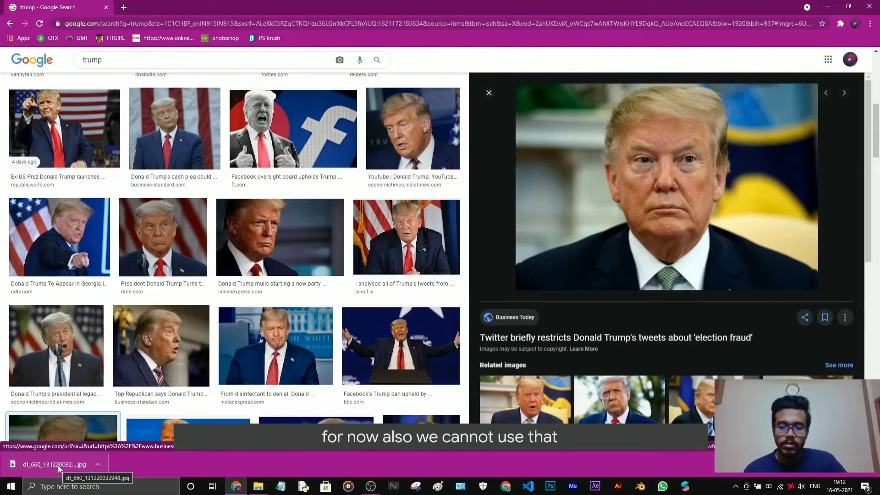
Step: Check the downloaded jpg in its folder, then return to Chrome
right_click(58, 466)
click(90, 443)
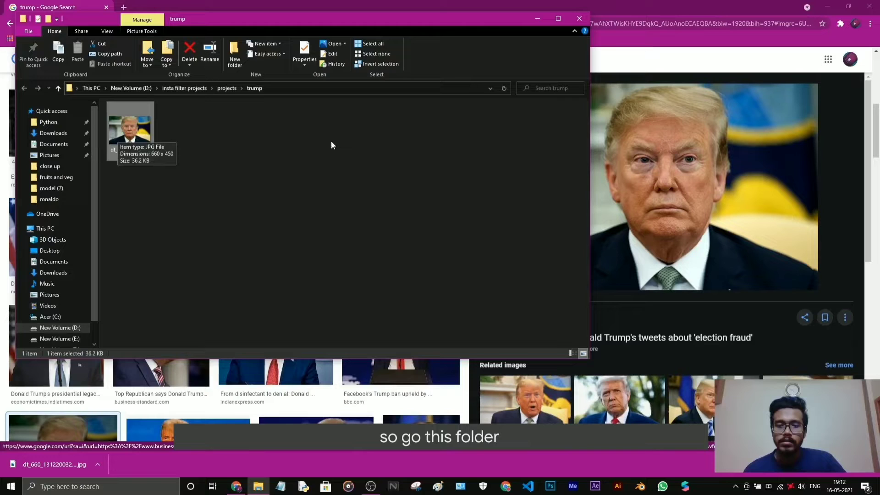
click(539, 20)
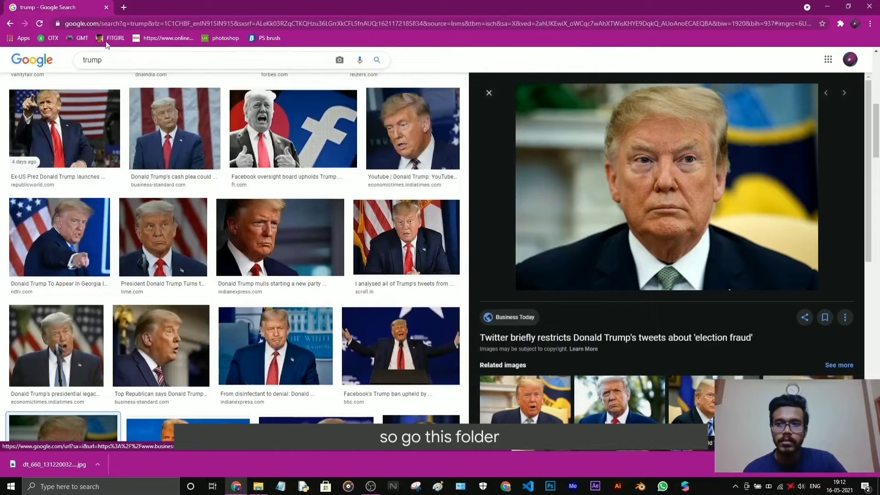
Step: Search Google for 'avatar sdk demo' in a new tab
click(123, 7)
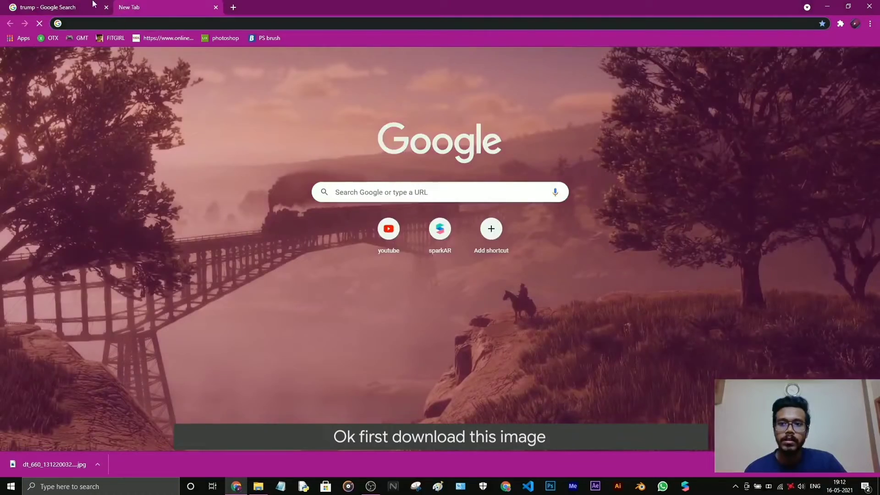
click(55, 8)
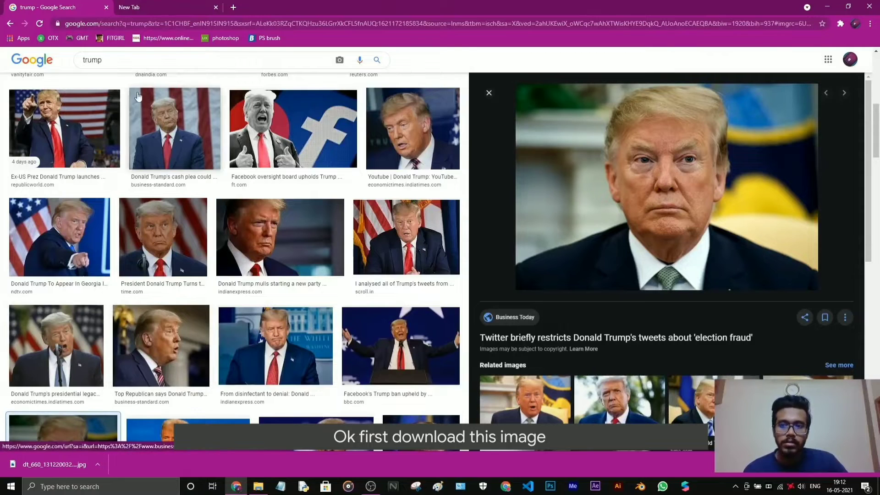
click(179, 7)
click(184, 24)
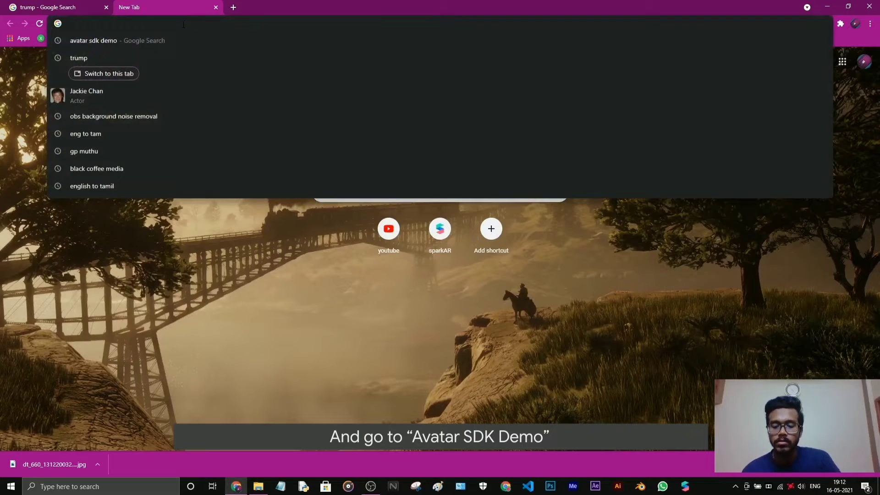
text(avatar sdk demo)
key(Return)
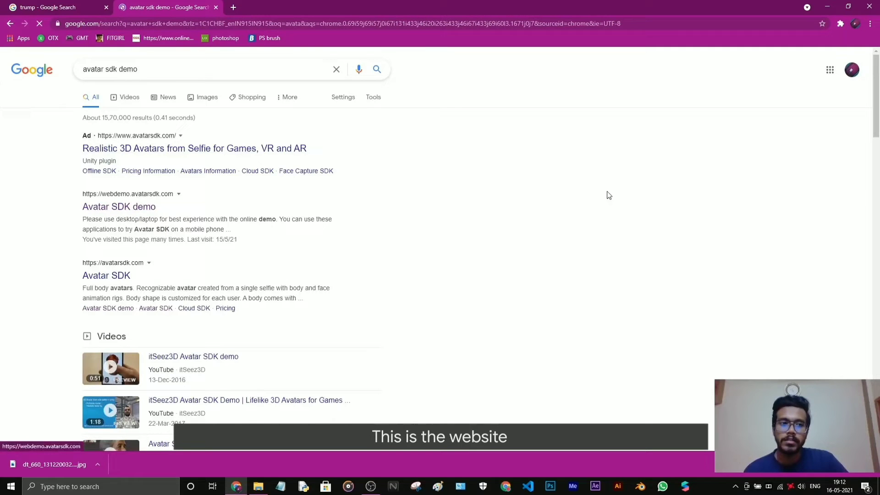
Step: On the Avatar SDK demo site, select Head 2.0 and upload the trump jpg
click(134, 210)
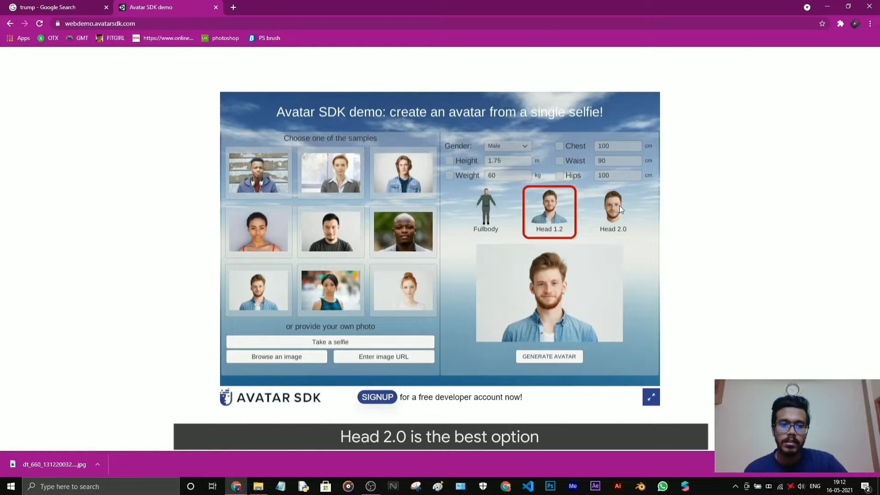
click(619, 206)
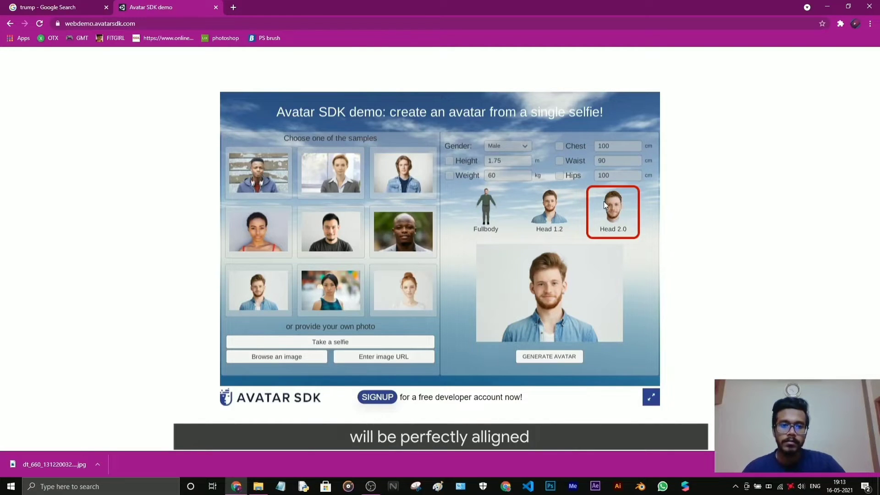
click(552, 205)
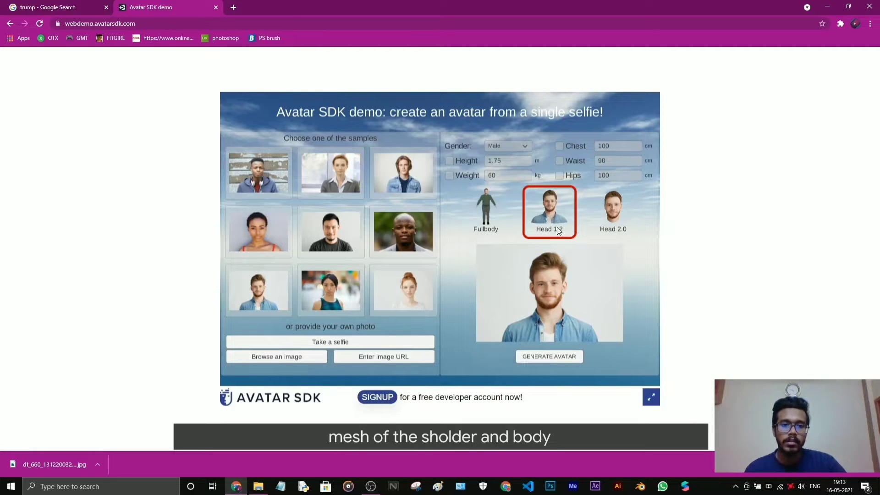
click(610, 211)
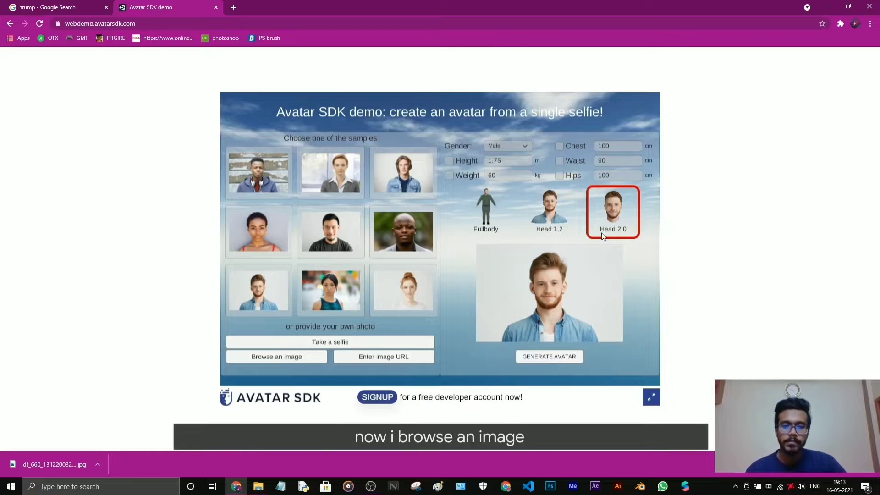
click(295, 356)
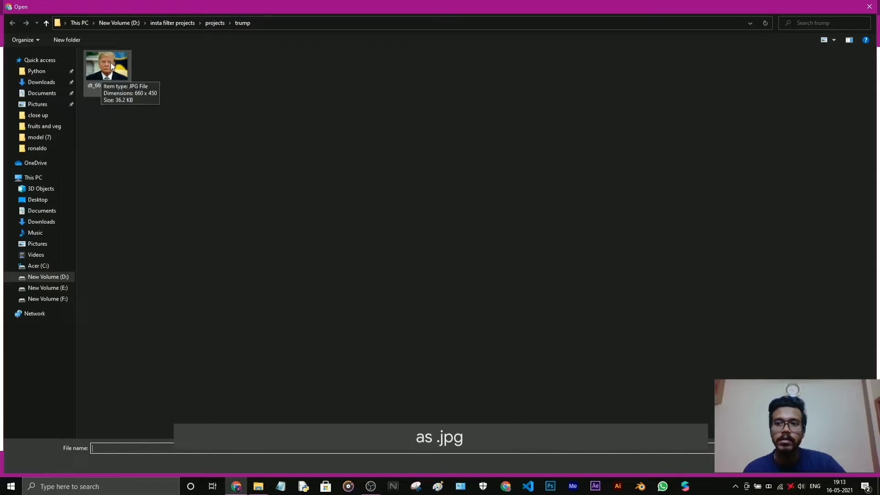
double_click(111, 62)
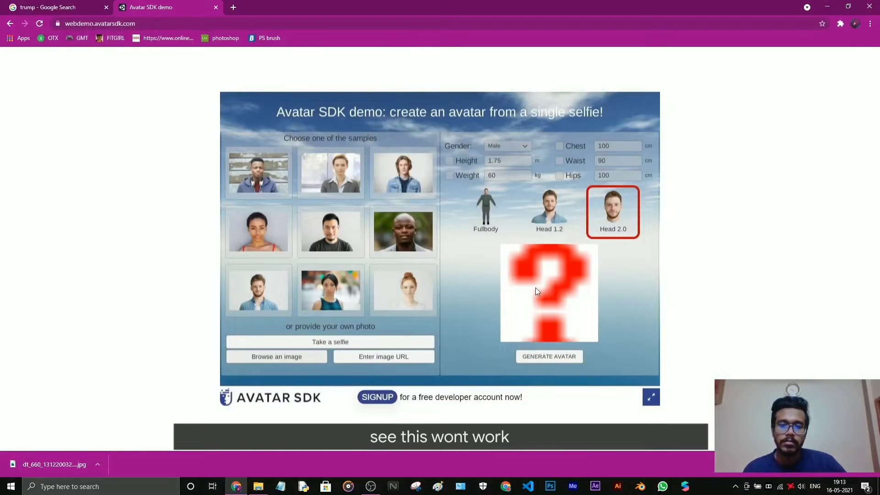
Step: Open the trump jpg from the projects\trump folder in Paint
mouse_move(259, 486)
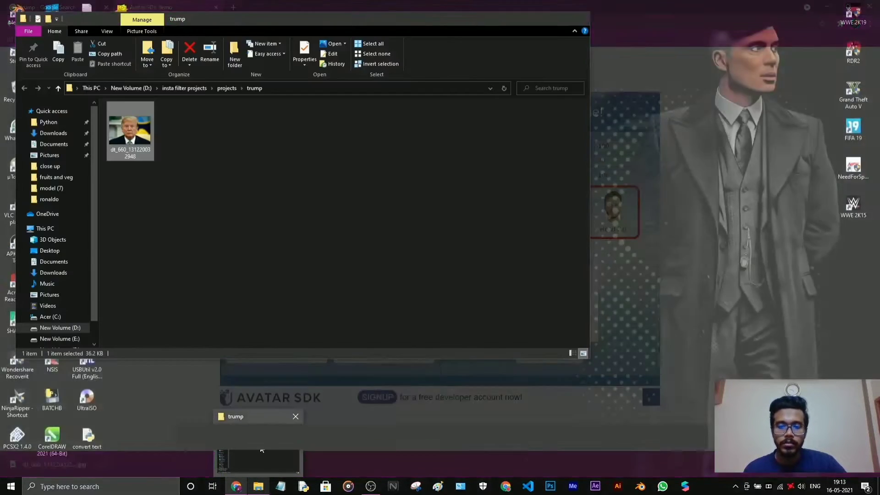
click(262, 451)
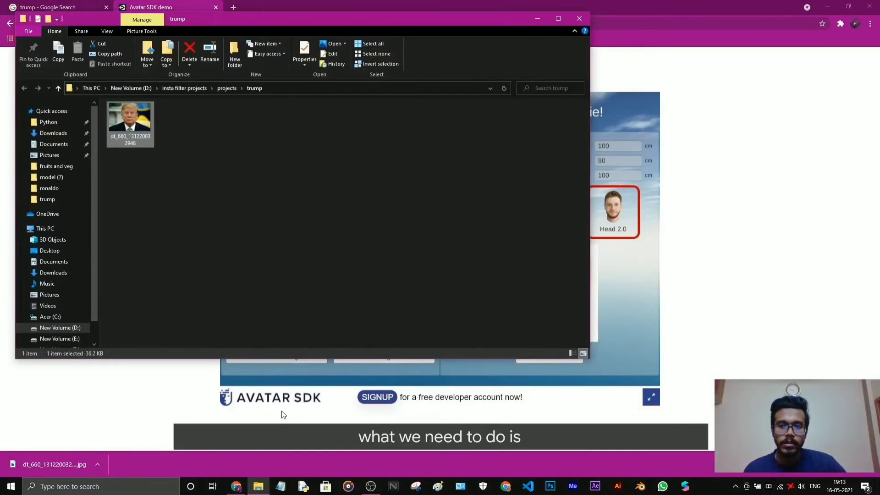
right_click(132, 118)
click(167, 177)
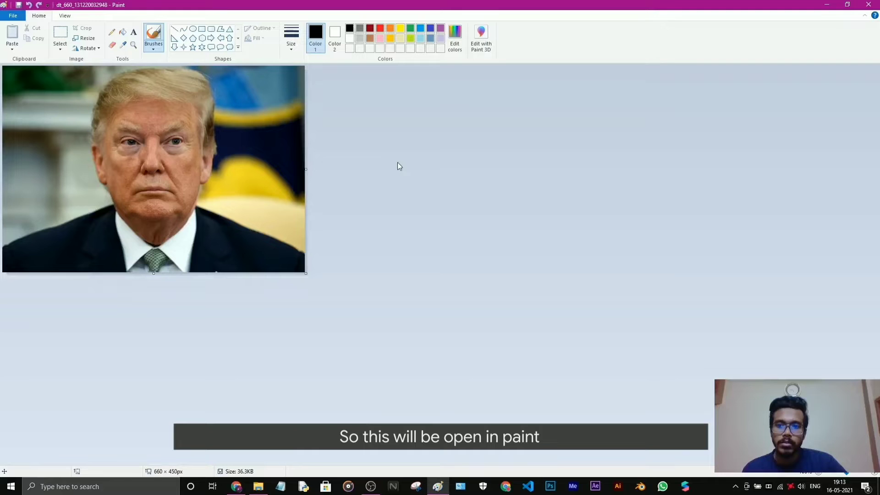
Step: Save the image as a JPEG picture named trump, accepting the transparency loss
click(12, 15)
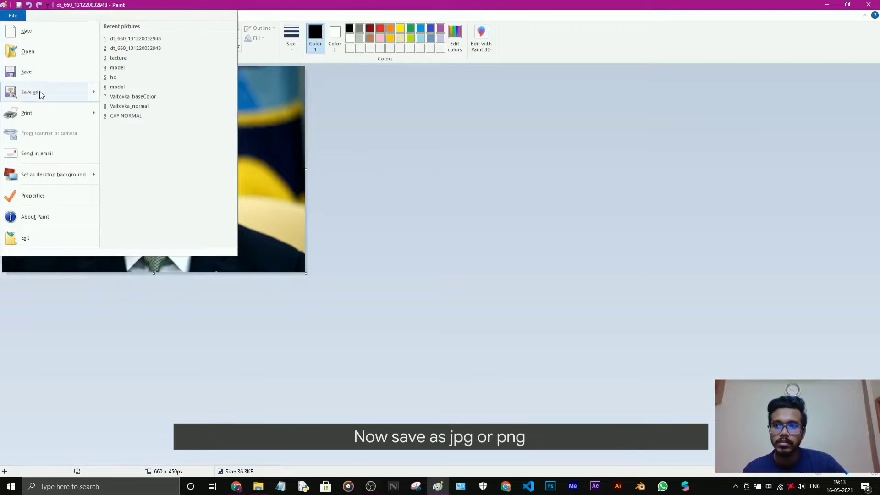
mouse_move(41, 94)
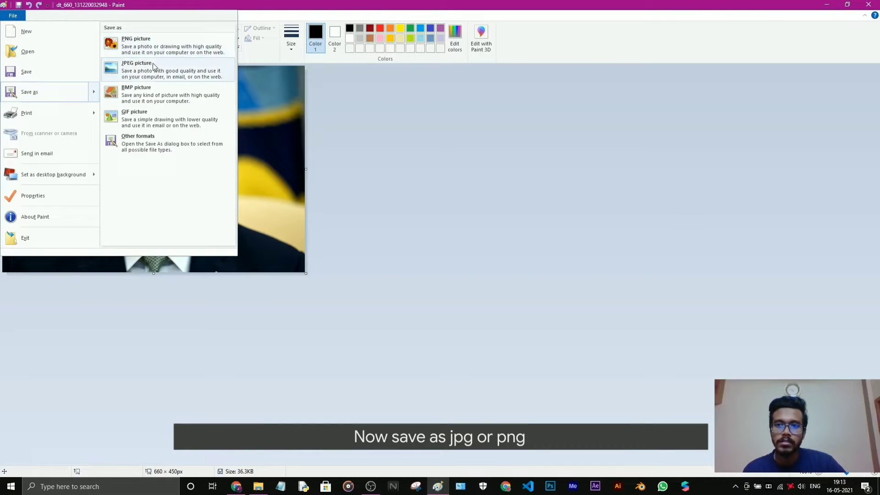
click(154, 68)
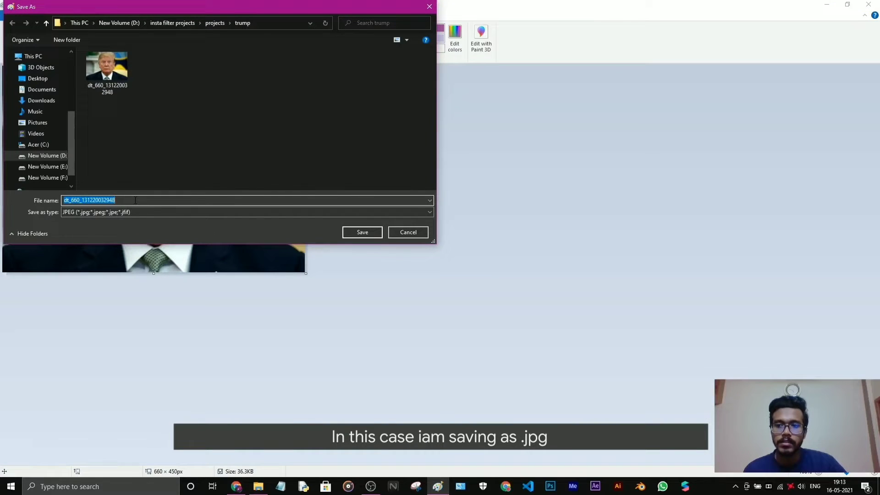
text(trum)
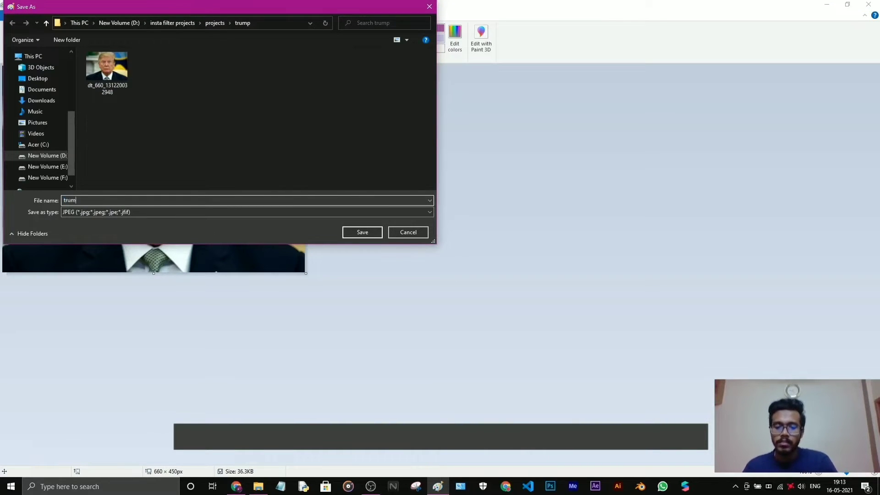
text(p)
key(Return)
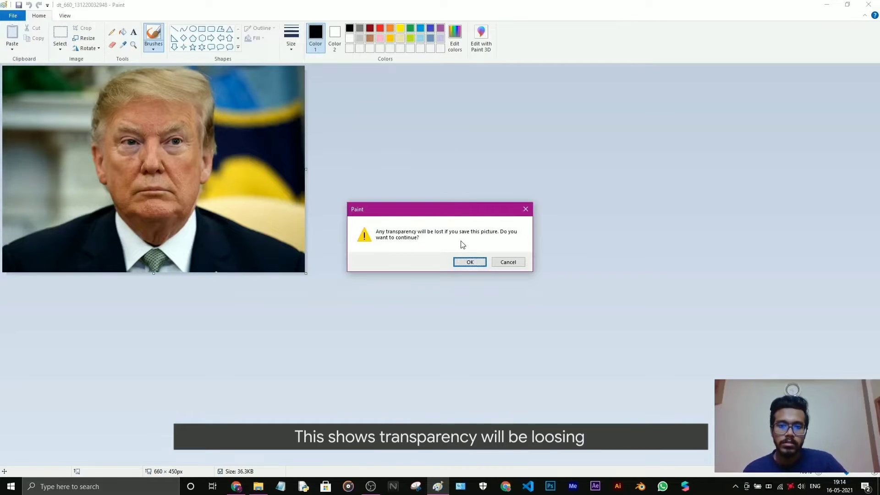
click(462, 265)
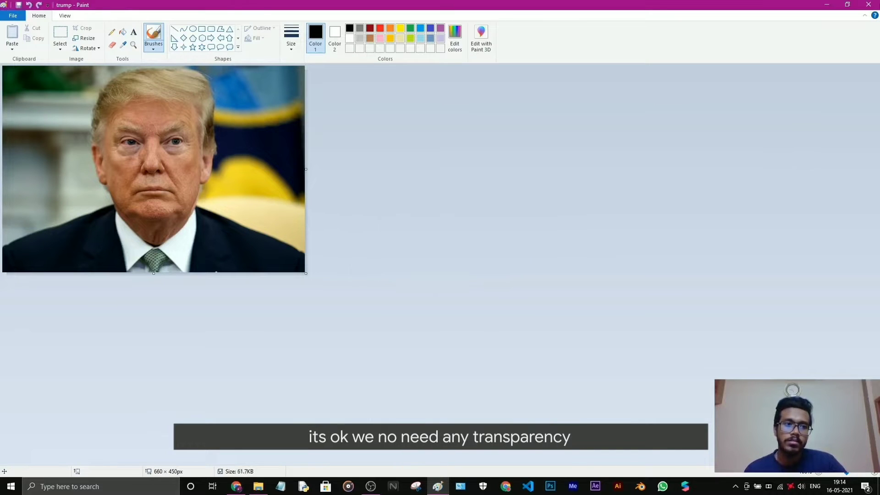
Step: Close Paint, upload the re-saved trump photo to the demo and generate the avatar
click(869, 5)
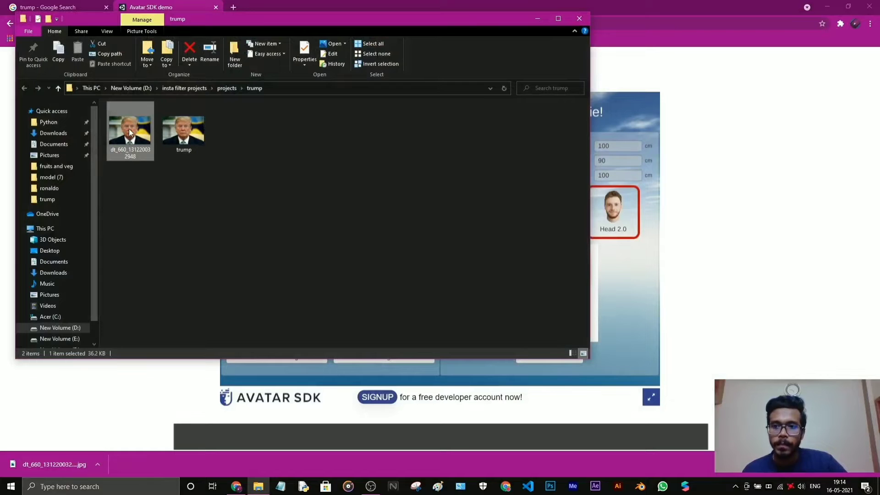
click(538, 19)
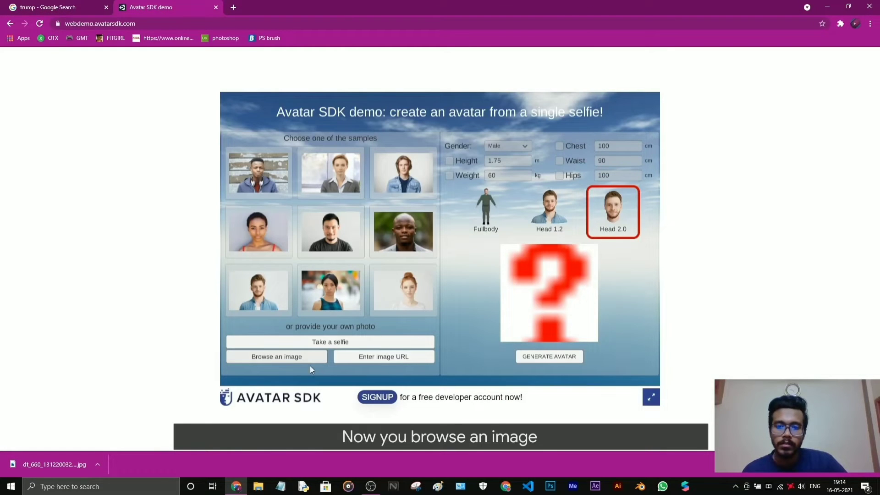
click(305, 358)
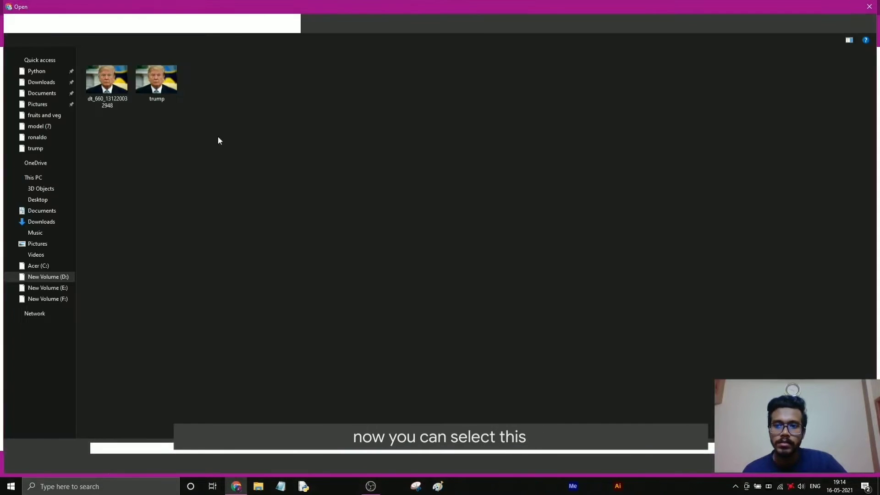
double_click(155, 76)
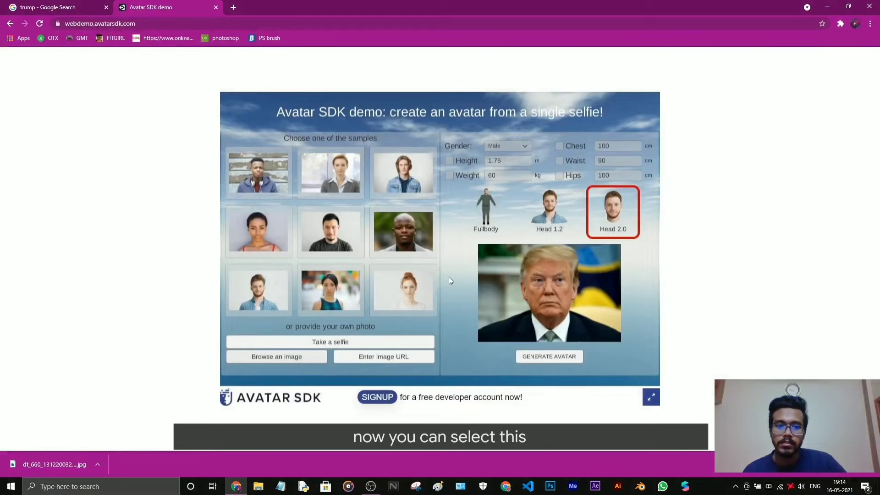
click(557, 357)
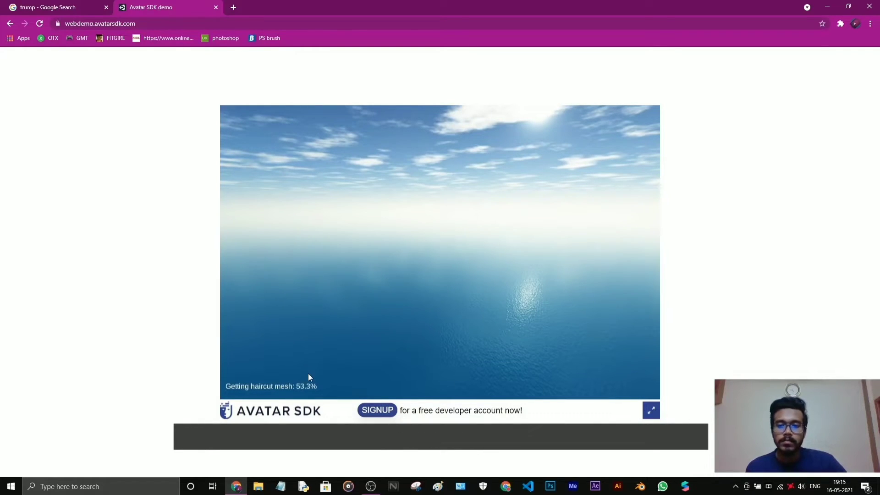
Step: Show the trump head full screen and orbit it around, ending in front view
click(650, 411)
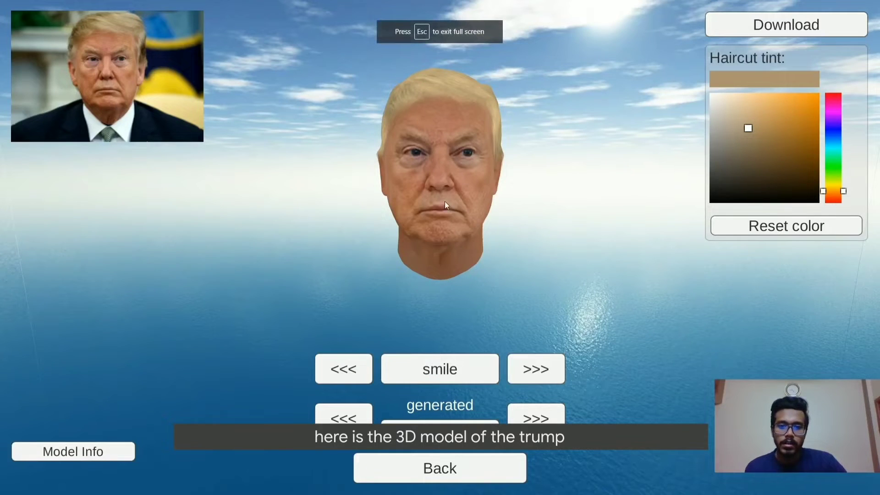
mouse_move(445, 202)
mouse_down()
mouse_move(547, 189)
mouse_move(387, 201)
mouse_move(453, 208)
mouse_up()
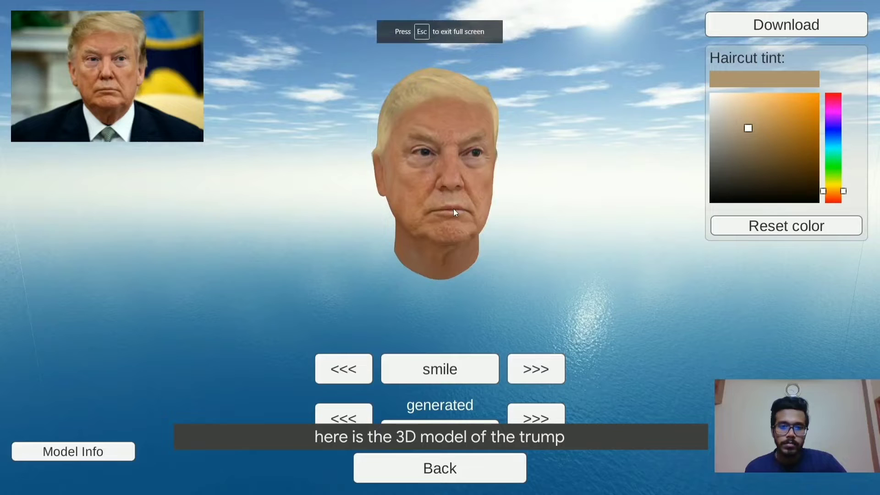
drag(508, 207, 465, 109)
drag(414, 211, 536, 222)
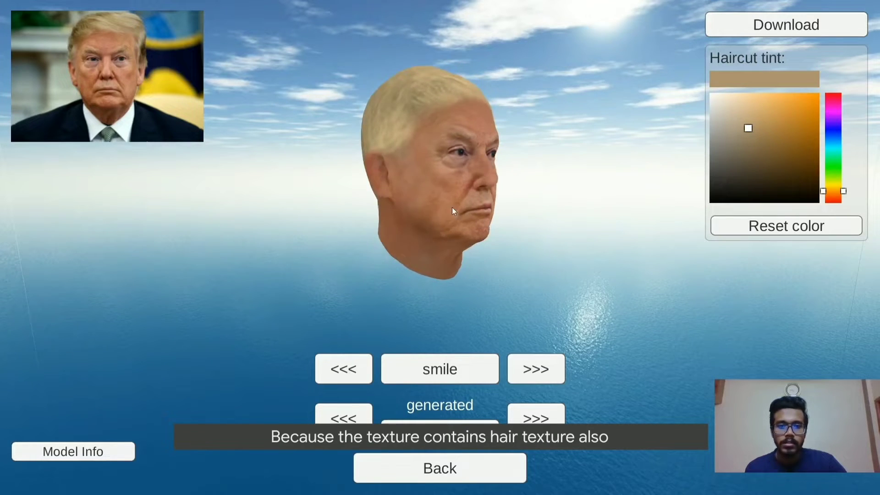
drag(452, 207, 417, 169)
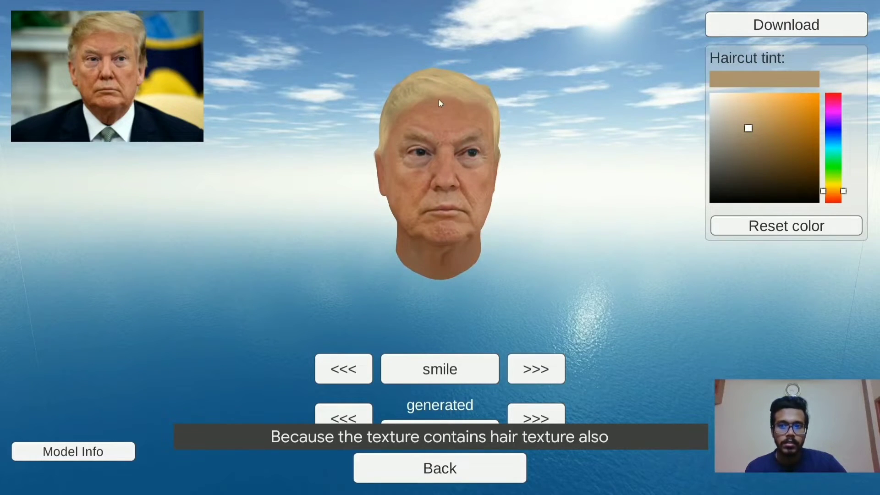
drag(510, 128, 409, 229)
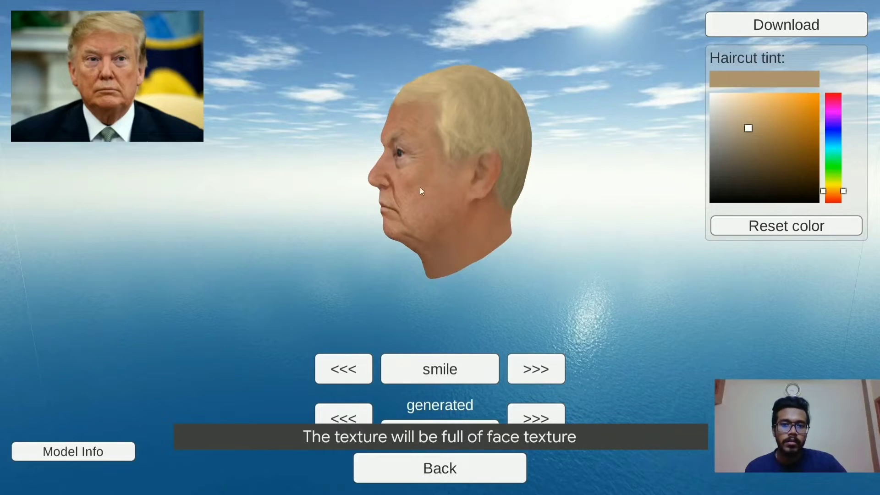
drag(421, 190, 489, 201)
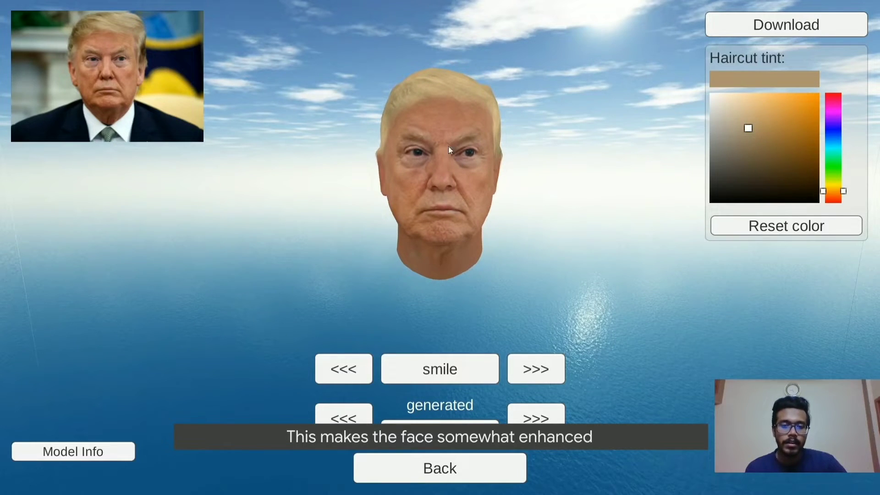
Step: Pick the none hairstyle from the Hairstyles Gallery and turn the bald head to check it
click(441, 424)
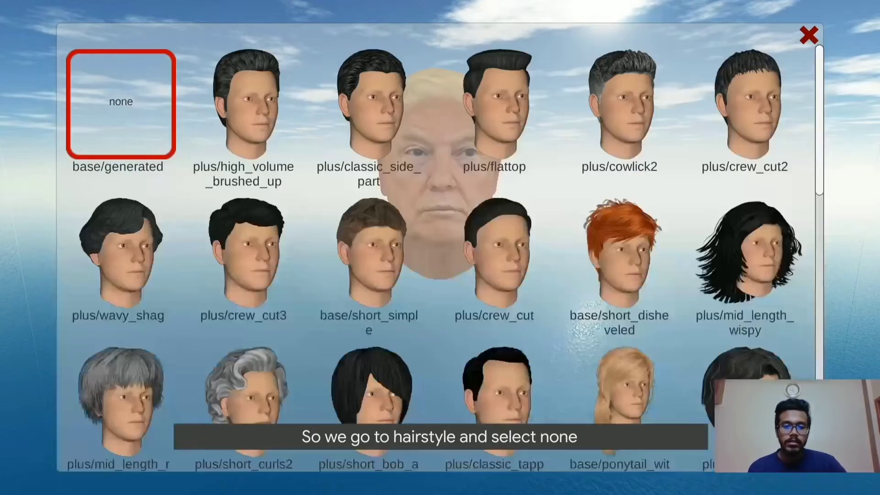
scroll(722, 257, down, 10)
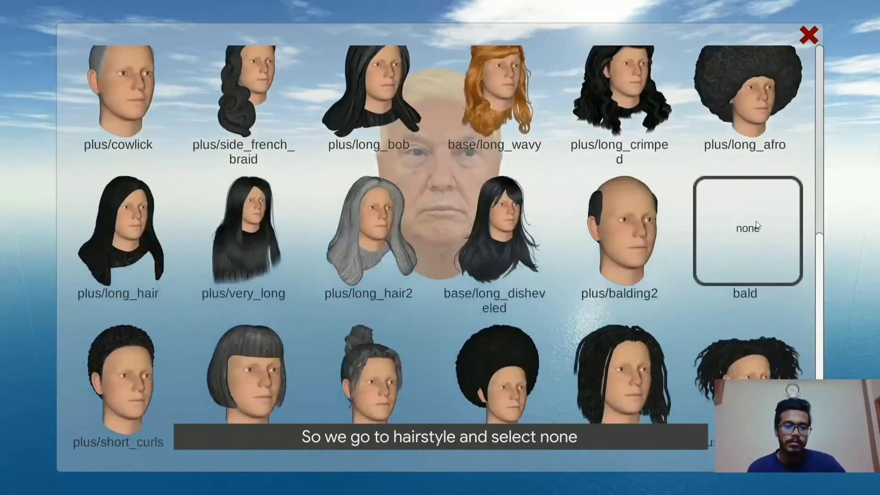
click(757, 226)
drag(752, 237, 421, 190)
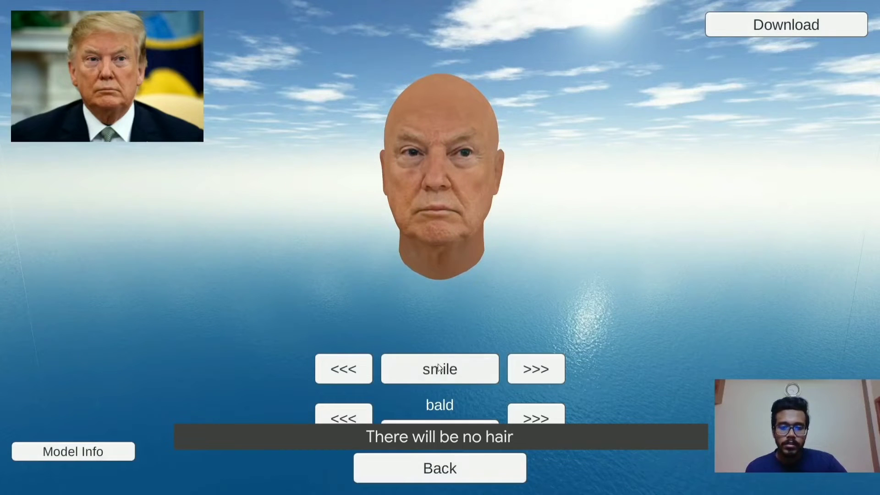
Step: Download the bald head as model (7).zip and show it in the Downloads folder
click(772, 29)
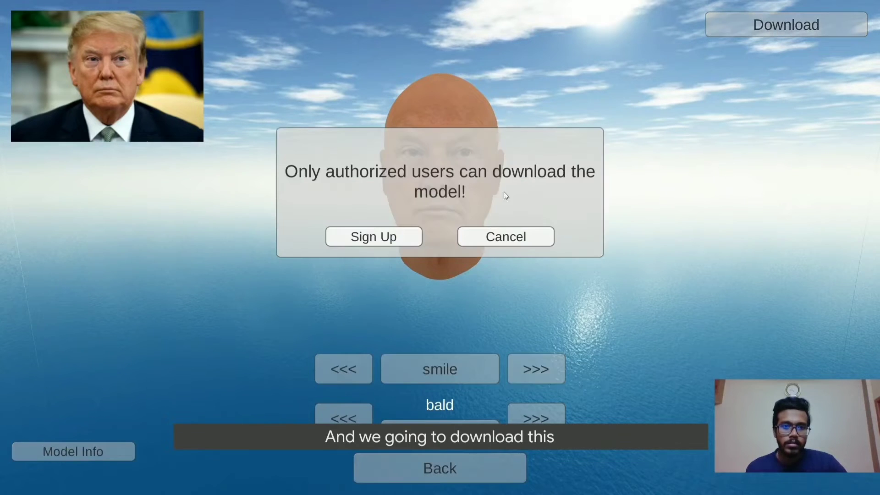
click(396, 237)
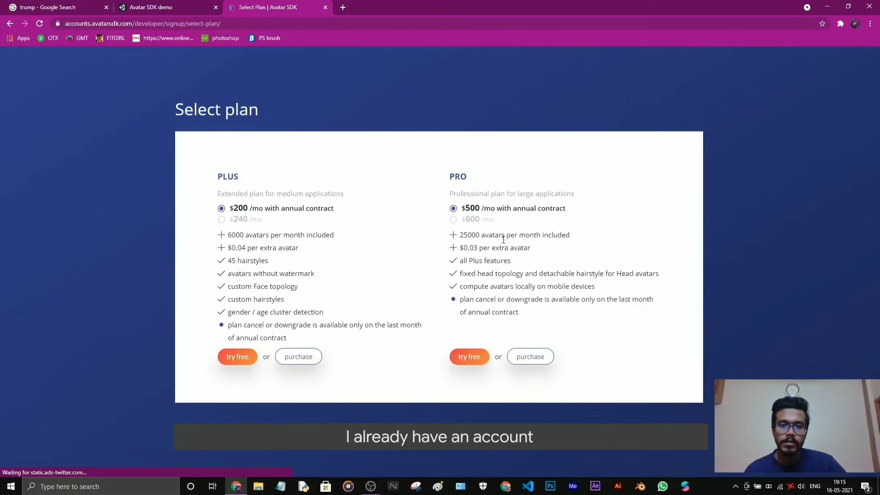
click(165, 8)
click(615, 120)
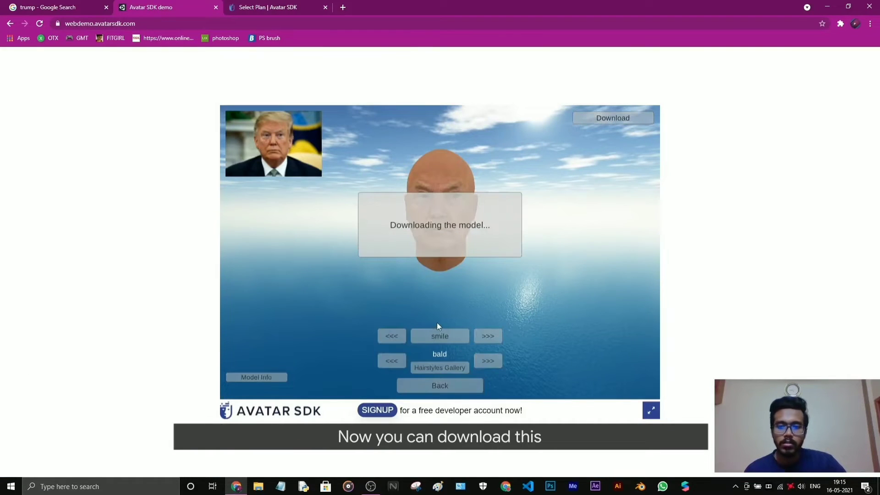
click(325, 8)
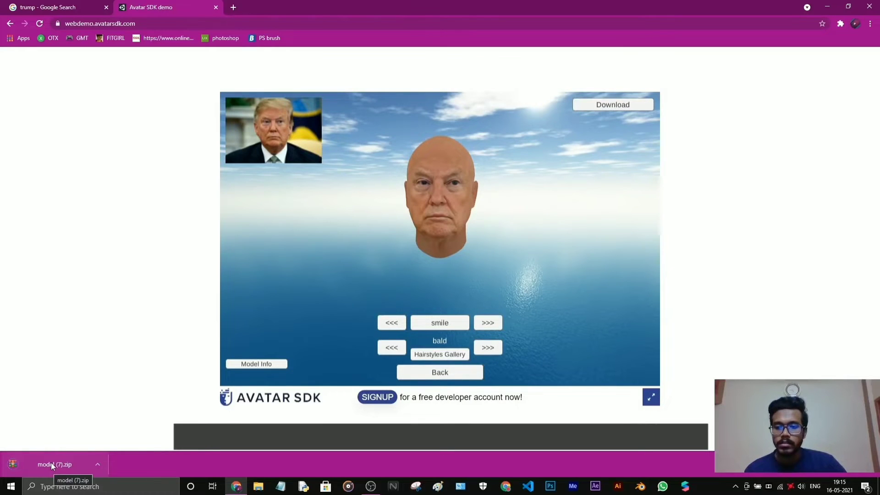
right_click(51, 464)
click(84, 439)
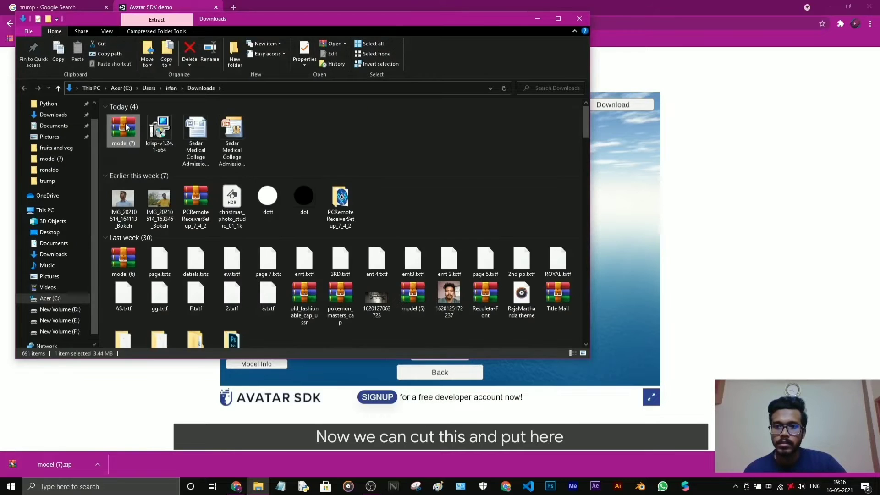
Step: Paste model (7).zip into the trump project folder and maximize the window
click(63, 183)
key(ctrl+v)
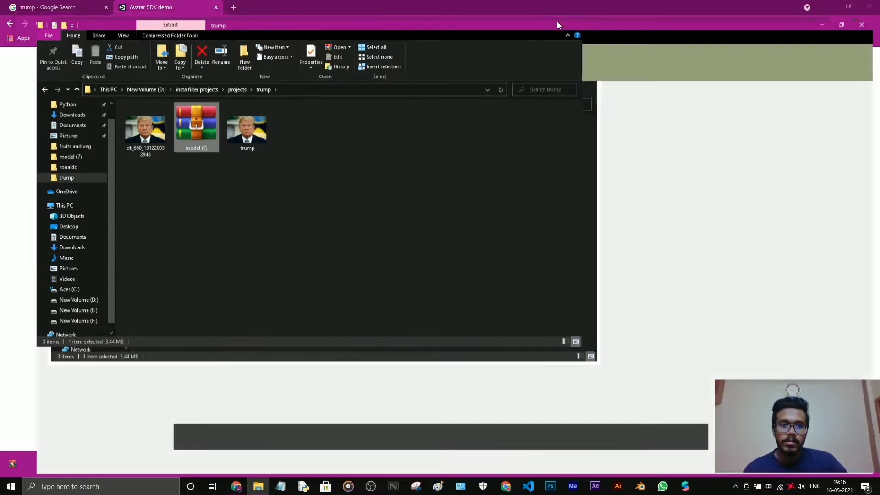
click(558, 19)
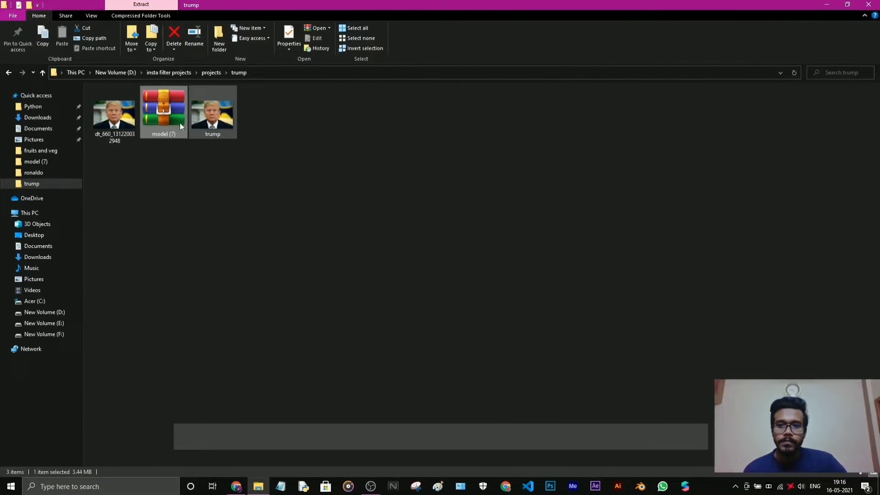
Step: Extract the zip to a model (7) folder and open that folder
right_click(167, 125)
click(210, 193)
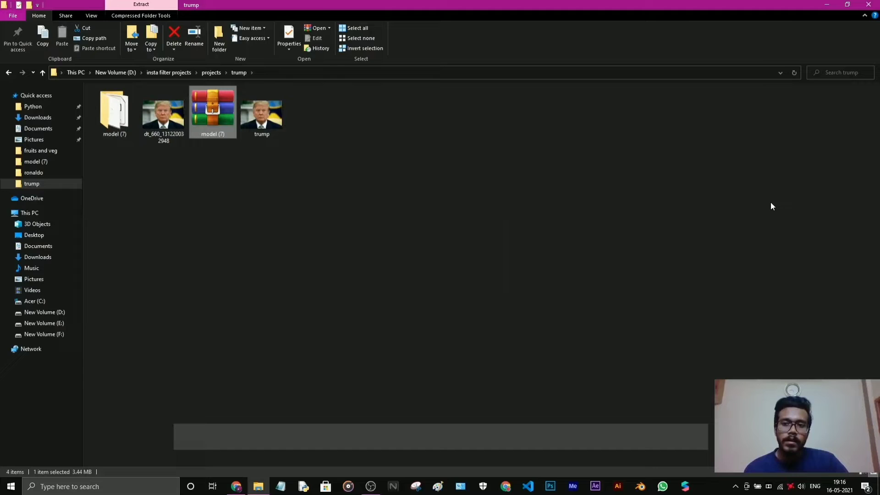
mouse_move(236, 487)
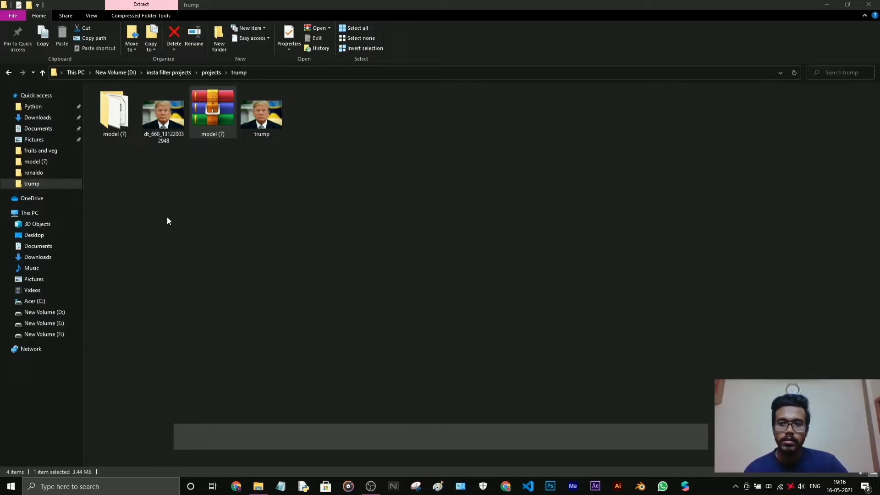
mouse_move(115, 121)
mouse_down()
mouse_move(327, 131)
mouse_move(114, 135)
mouse_up()
double_click(135, 124)
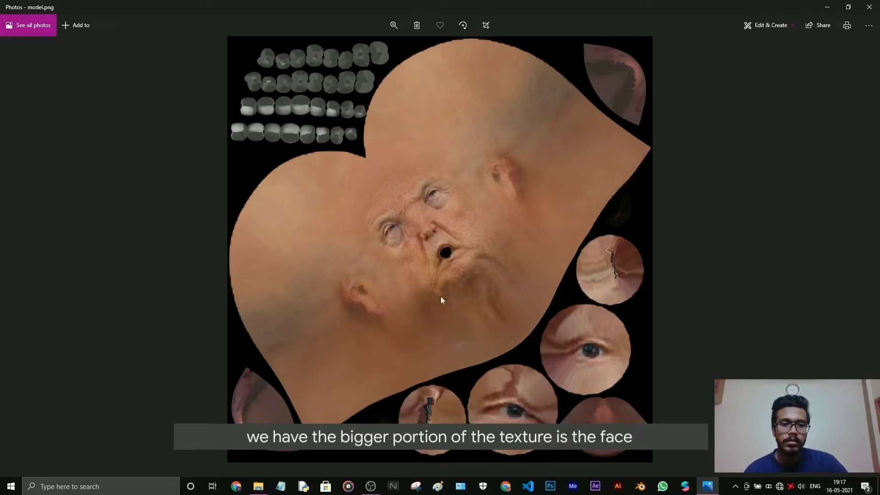
Step: Close the texture viewer and switch to Blender's freshly loaded default scene
click(827, 5)
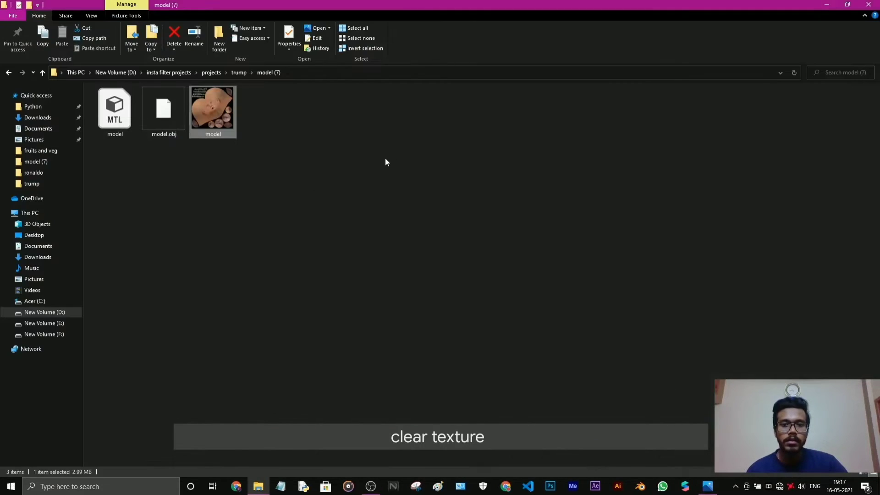
right_click(385, 158)
click(408, 209)
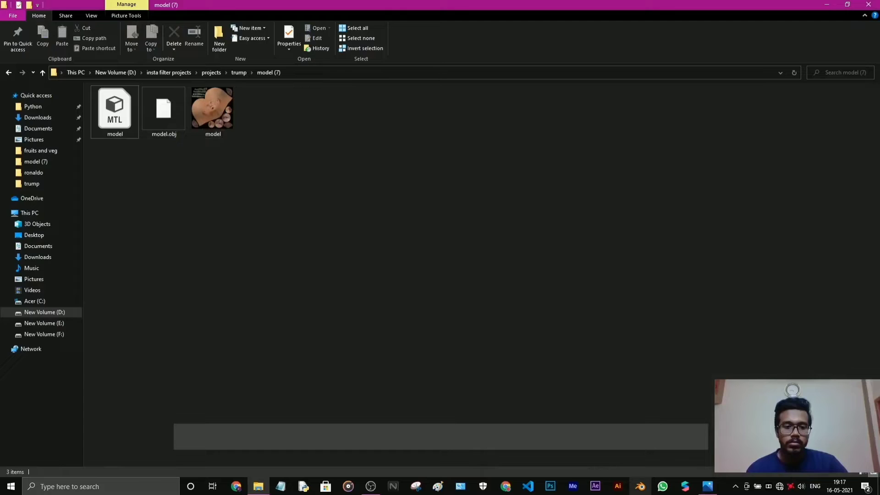
click(641, 486)
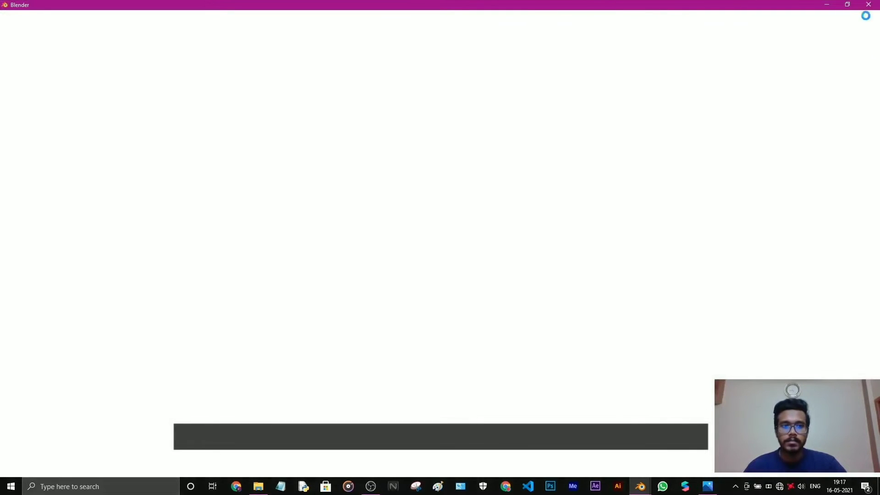
mouse_move(642, 488)
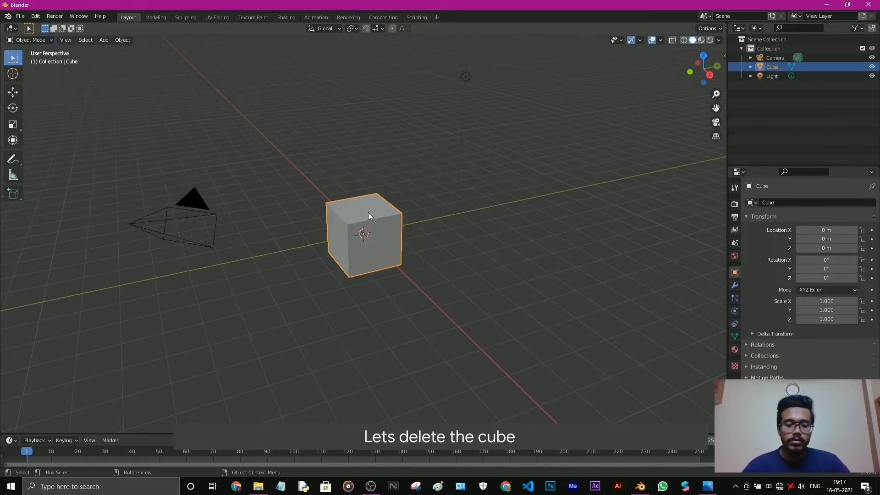
Step: Delete the default cube and start a Wavefront (.obj) import
key(Delete)
click(15, 16)
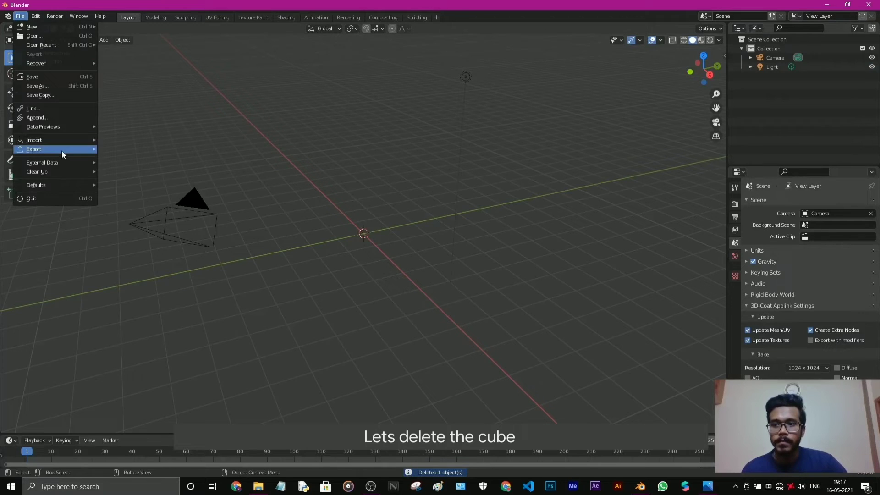
mouse_move(46, 140)
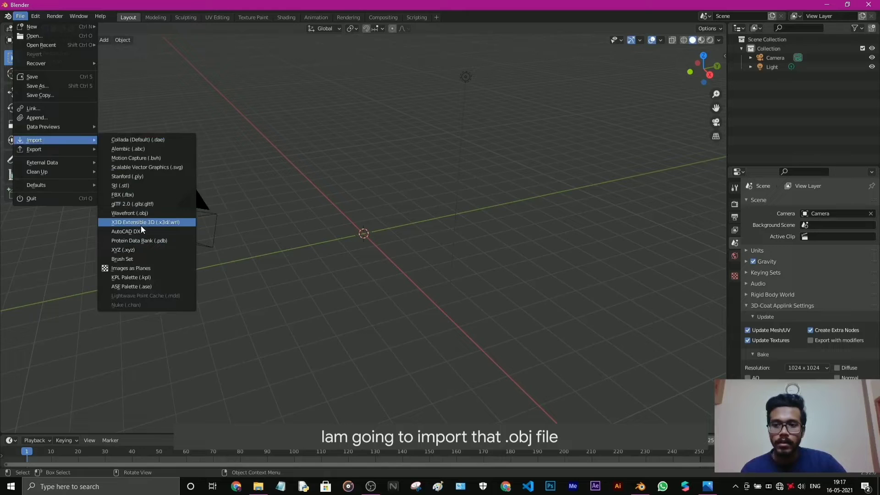
click(141, 213)
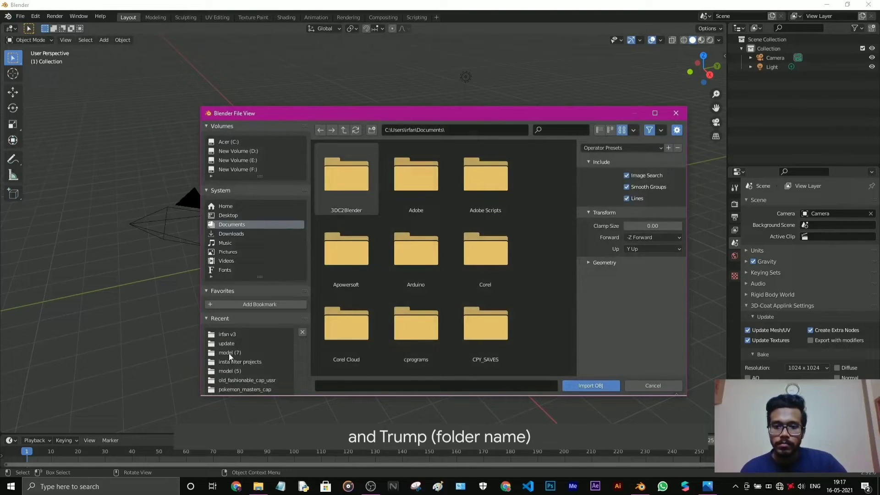
Step: Browse to projects\trump\model (7) and import model.obj
click(232, 335)
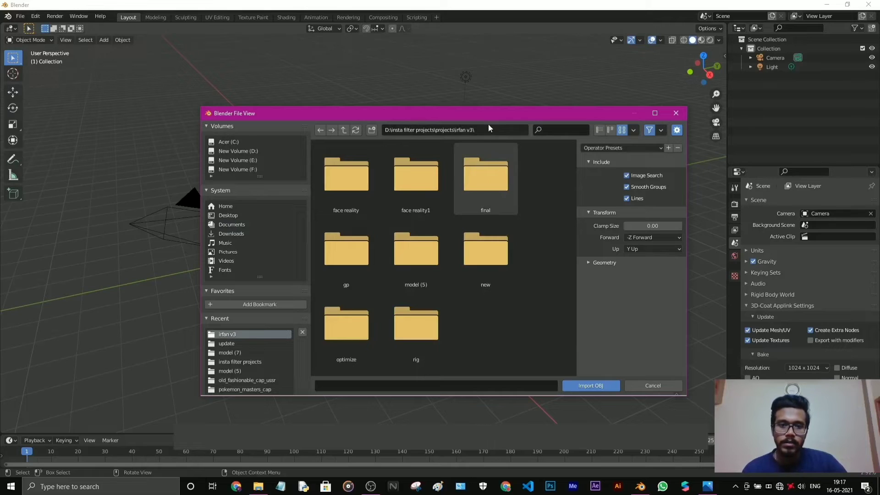
key(BackSpace)
key(BackSpace)
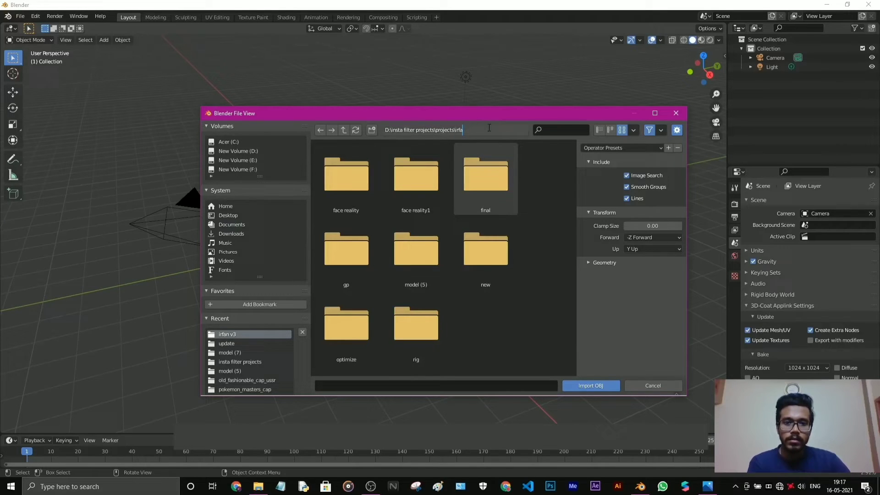
key(Return)
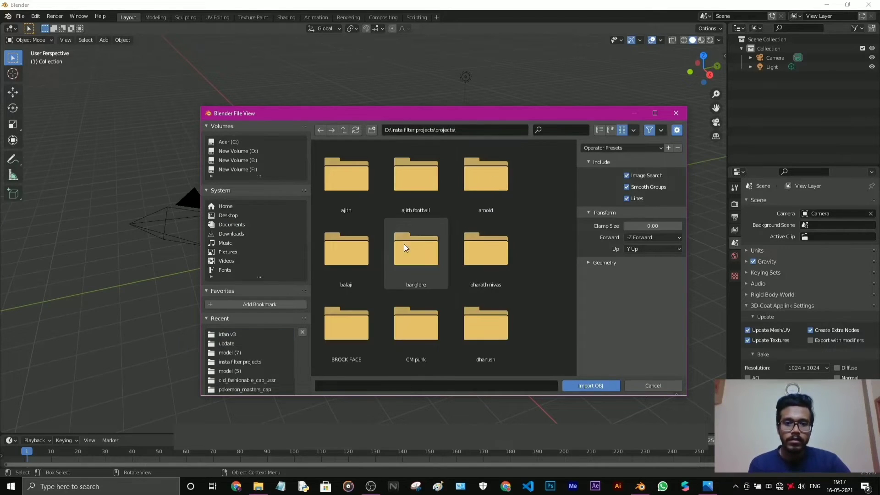
scroll(411, 271, down, 8)
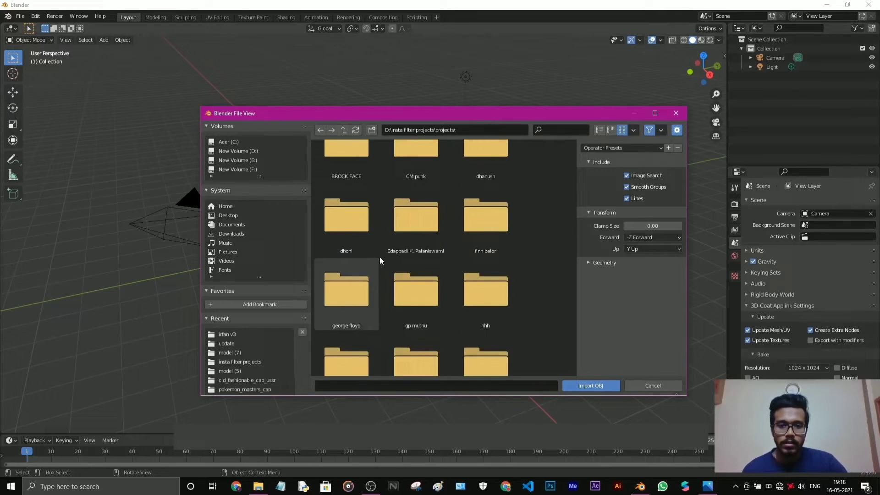
scroll(381, 246, down, 6)
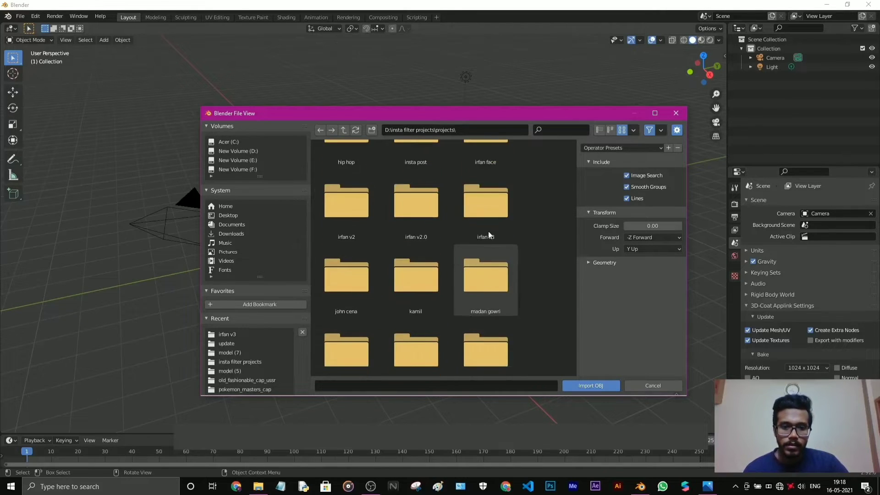
scroll(433, 266, down, 1)
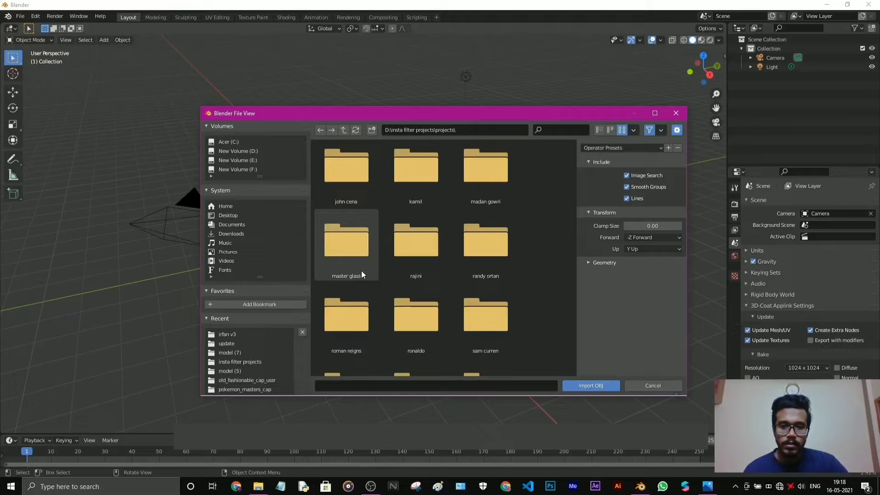
scroll(401, 269, down, 5)
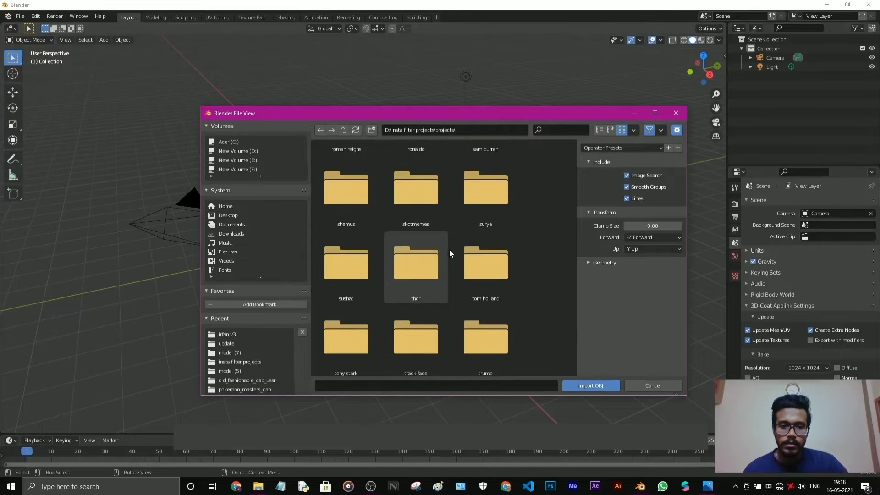
scroll(408, 299, down, 2)
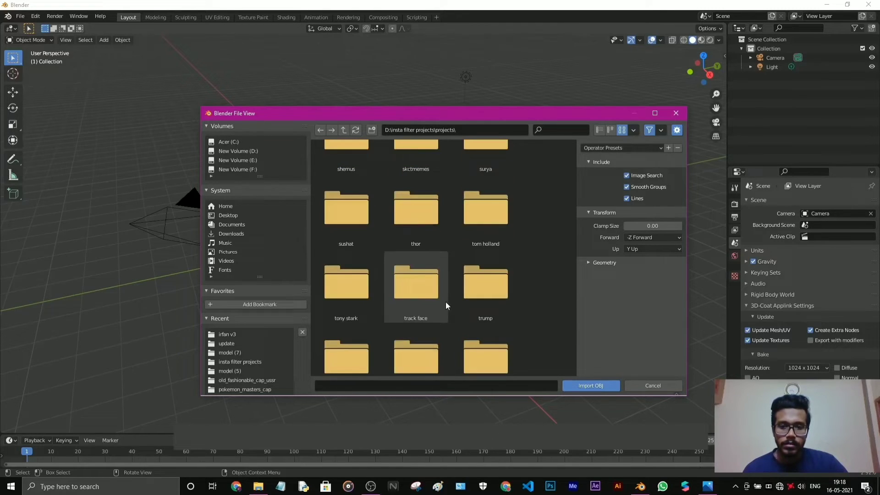
double_click(486, 298)
double_click(359, 188)
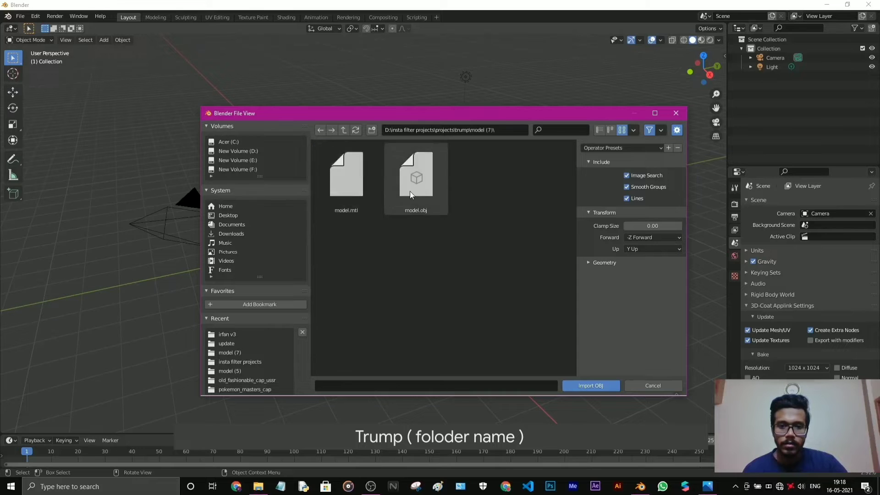
double_click(419, 184)
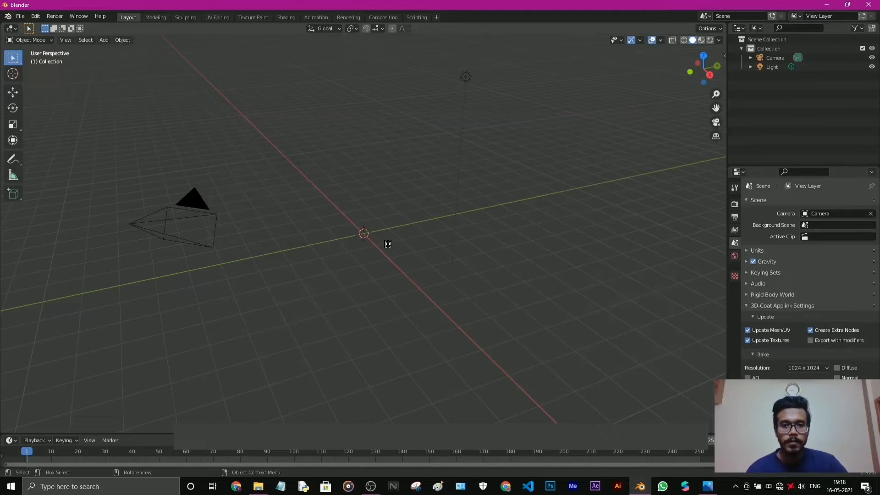
Step: Scale the imported head model up to 86.453
middle_drag(385, 287, 440, 312)
click(13, 124)
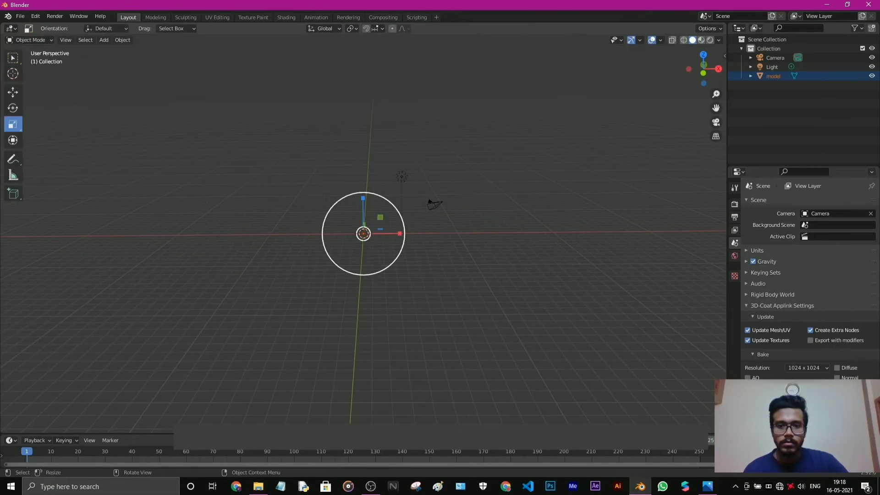
drag(388, 202, 496, 62)
drag(379, 252, 435, 284)
middle_drag(436, 285, 436, 269)
scroll(380, 271, up, 3)
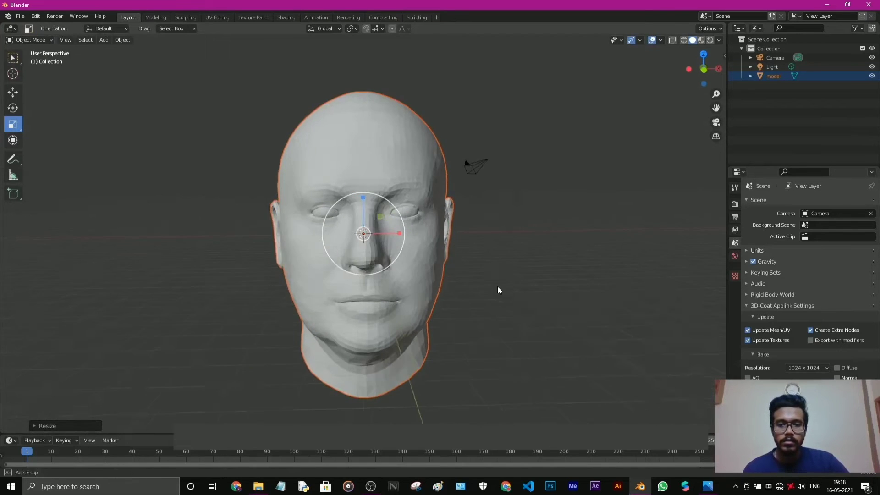
Step: Reselect the head and apply Shade Smooth, then view it front-on
click(524, 292)
middle_drag(525, 293, 366, 275)
click(365, 275)
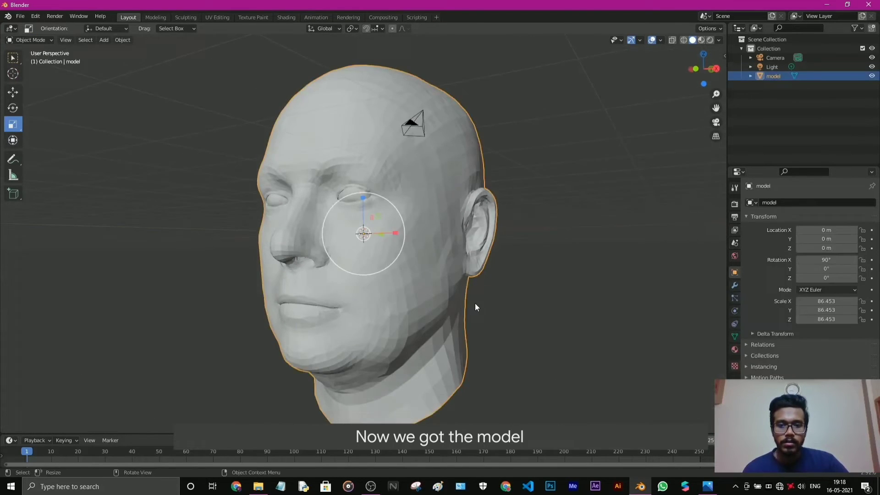
scroll(403, 267, down, 2)
scroll(462, 294, up, 5)
middle_drag(457, 296, 483, 277)
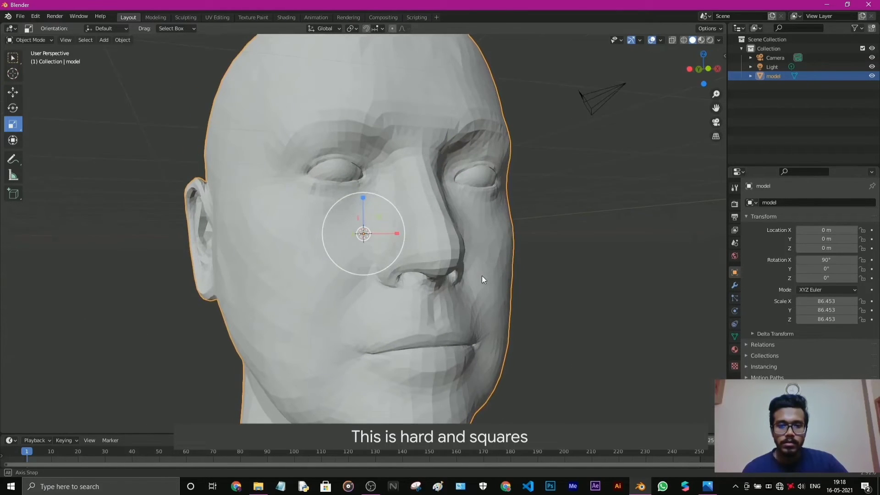
right_click(428, 234)
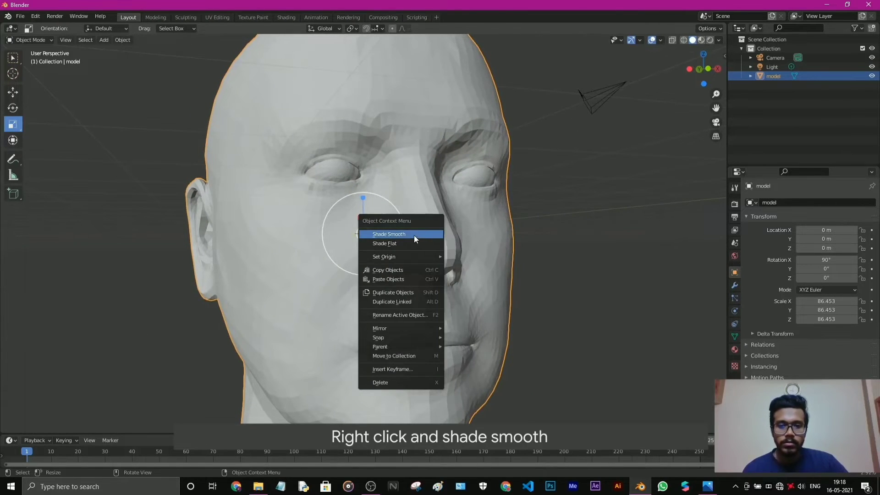
click(414, 235)
scroll(573, 296, down, 4)
alt+middle_drag(584, 306, 583, 307)
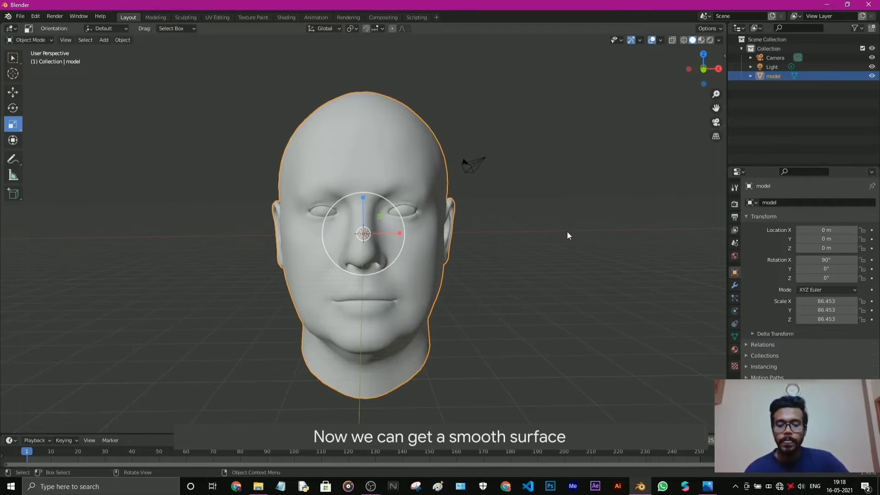
Step: Save the scene with Ctrl+S as trump.blend inside projects\trump
key(ctrl+s)
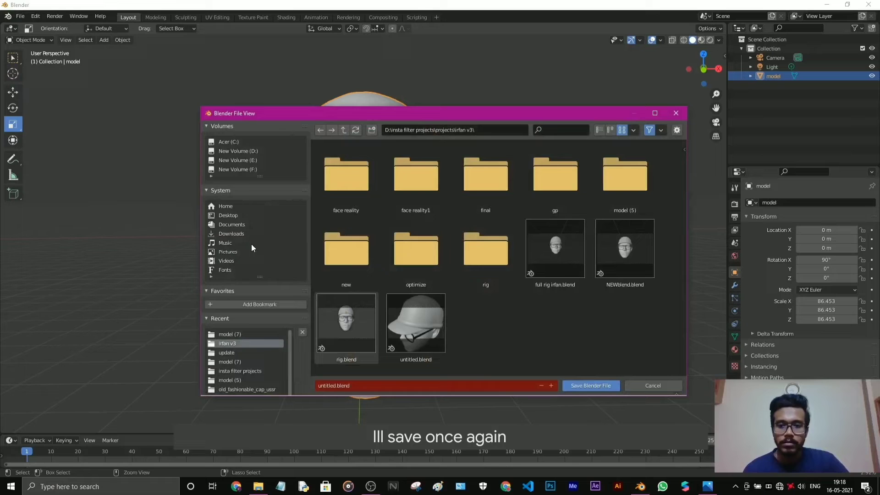
click(239, 334)
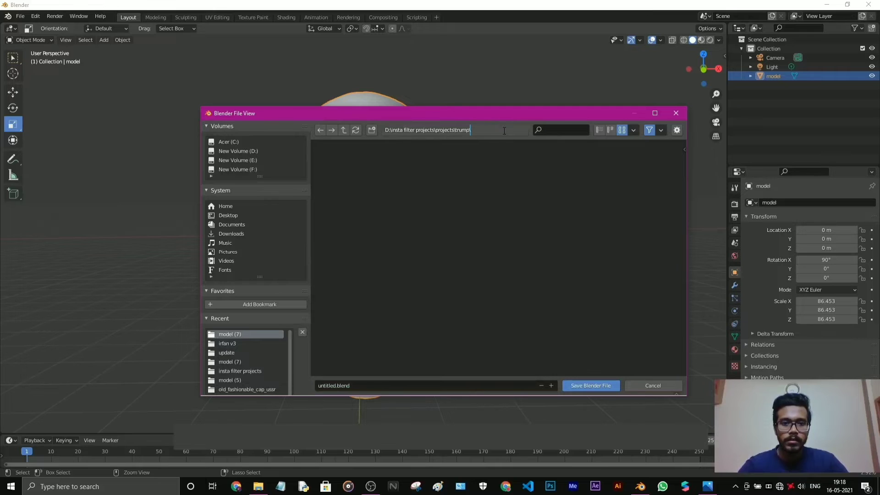
key(Return)
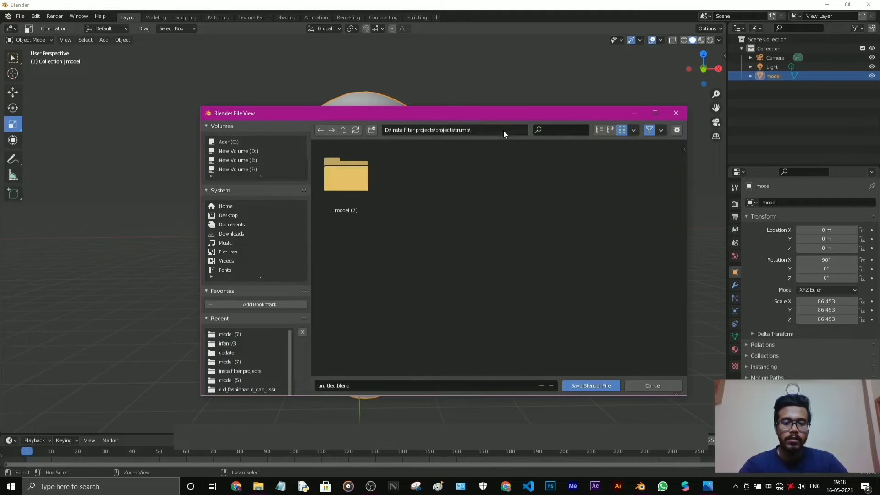
click(351, 386)
drag(319, 385, 335, 385)
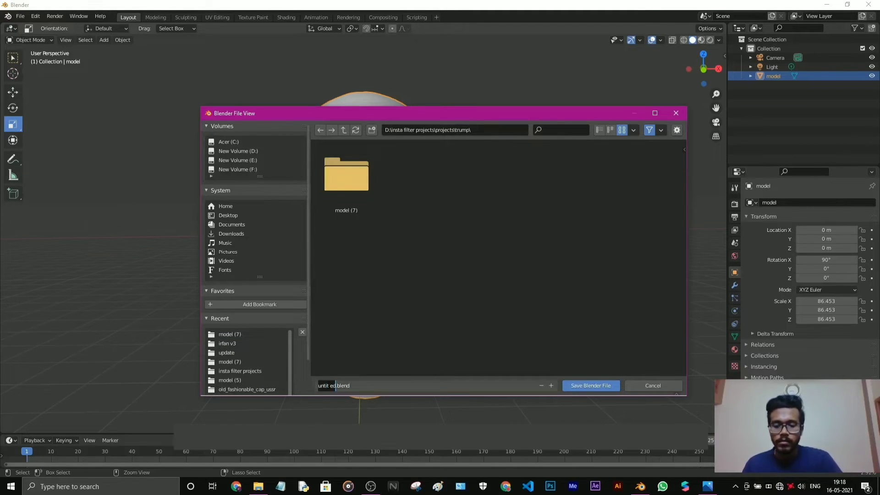
key(Return)
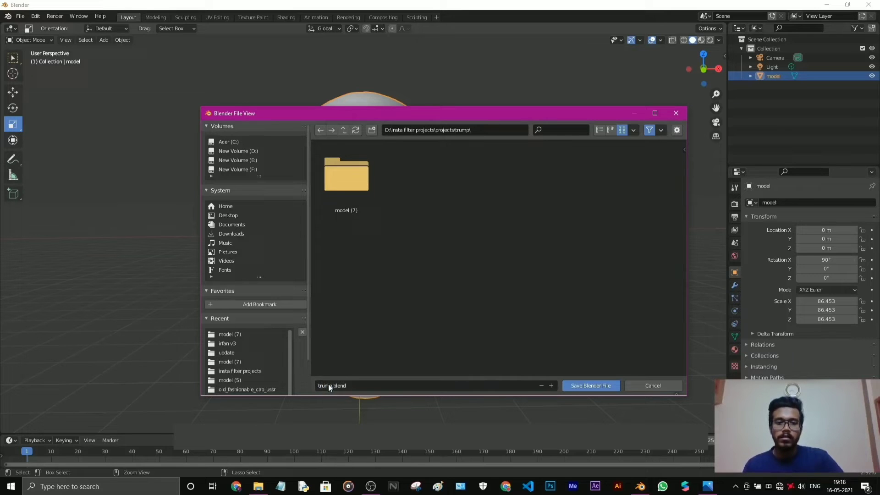
click(591, 386)
Step: Switch the viewport to Material Preview and inspect the textured face closely
click(522, 340)
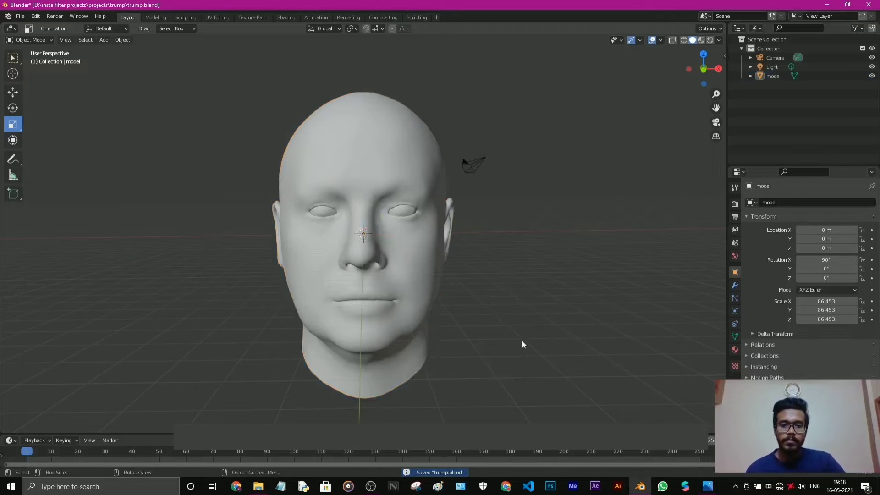
middle_drag(521, 340, 515, 349)
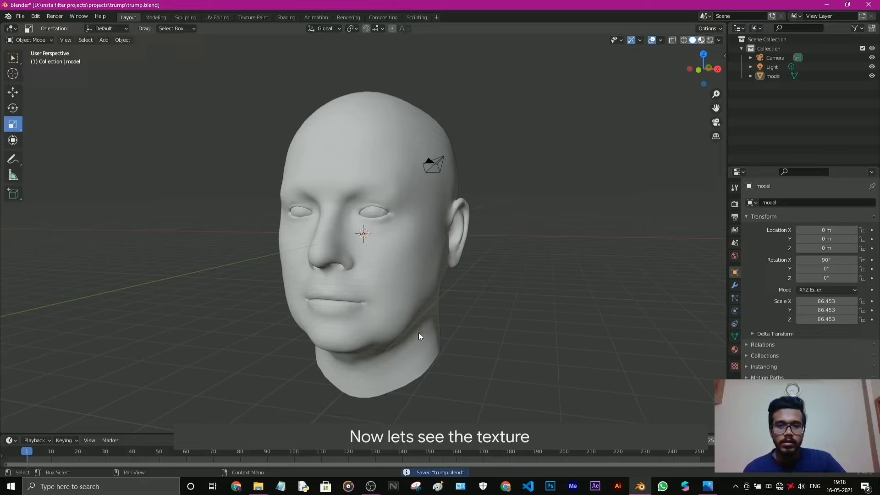
key(z)
key(2)
middle_drag(491, 325, 517, 319)
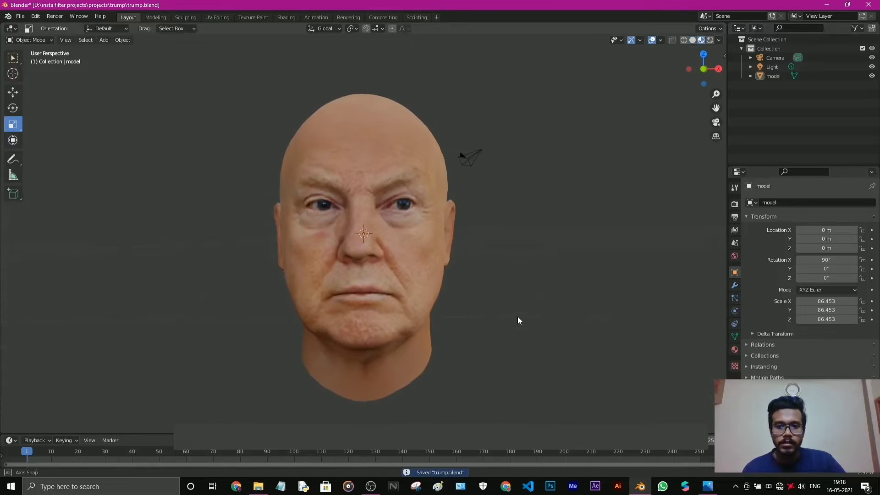
scroll(405, 266, up, 3)
middle_drag(406, 266, 525, 294)
scroll(433, 249, up, 3)
middle_drag(432, 250, 421, 189)
scroll(436, 238, up, 3)
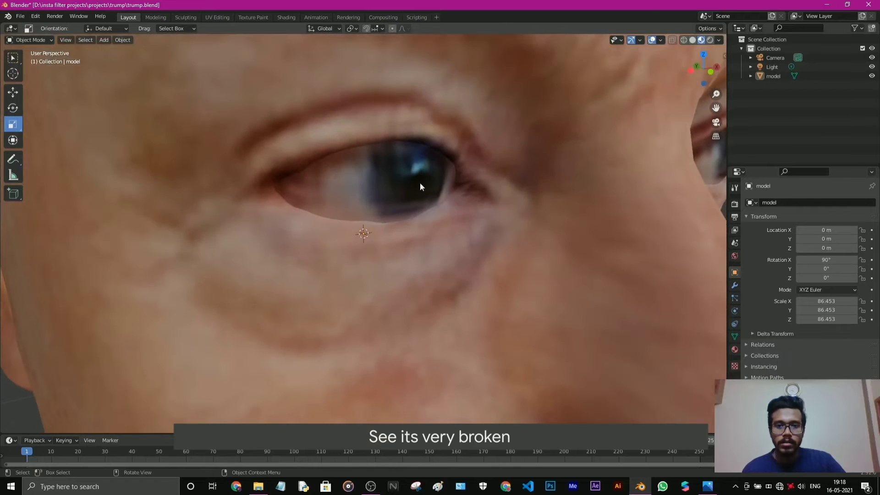
scroll(564, 297, down, 3)
scroll(563, 294, down, 5)
middle_drag(534, 279, 517, 287)
scroll(656, 201, up, 2)
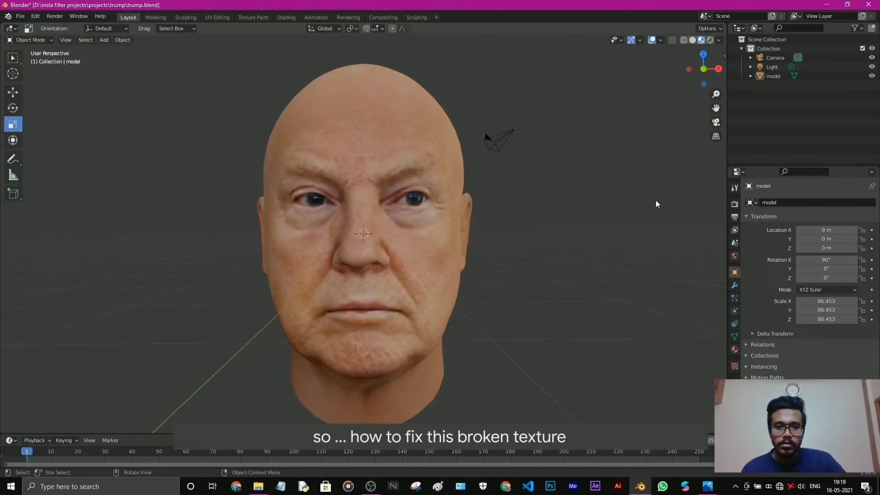
middle_drag(715, 110, 604, 272)
scroll(607, 265, down, 3)
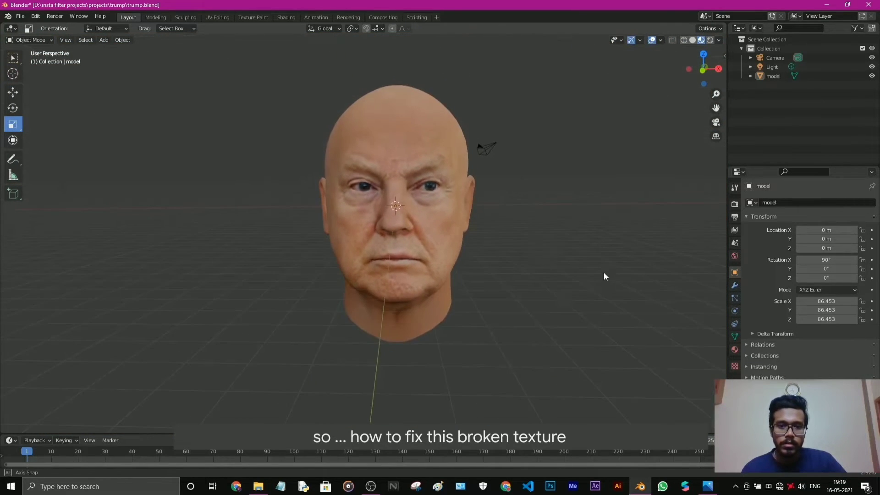
scroll(496, 258, up, 2)
scroll(585, 305, up, 3)
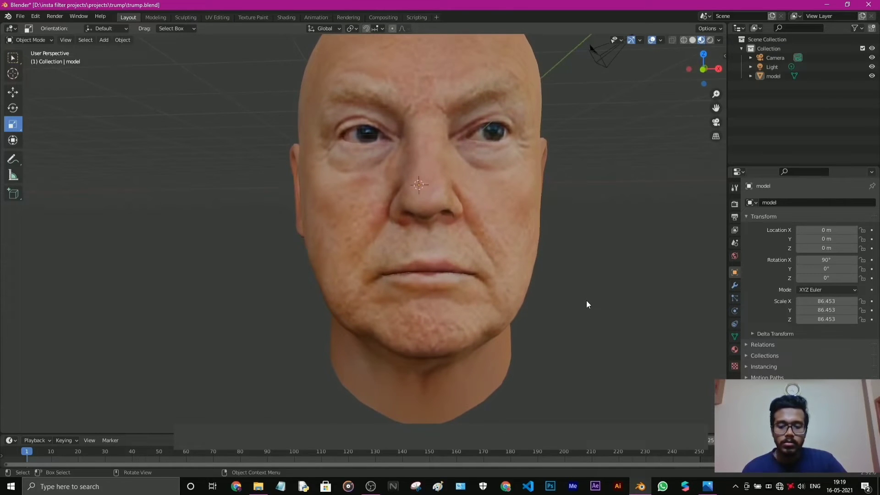
Step: Save trump.blend and check the face texture from profile and front views
key(ctrl+s)
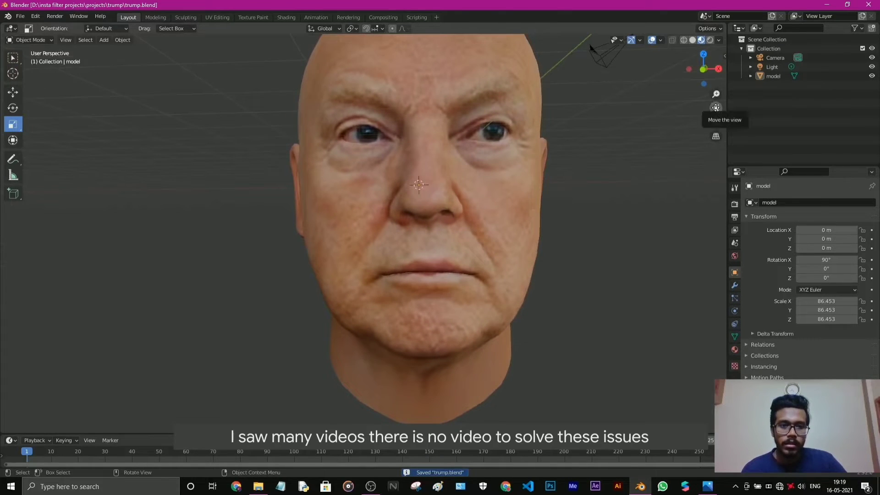
drag(716, 108, 600, 61)
scroll(482, 244, down, 4)
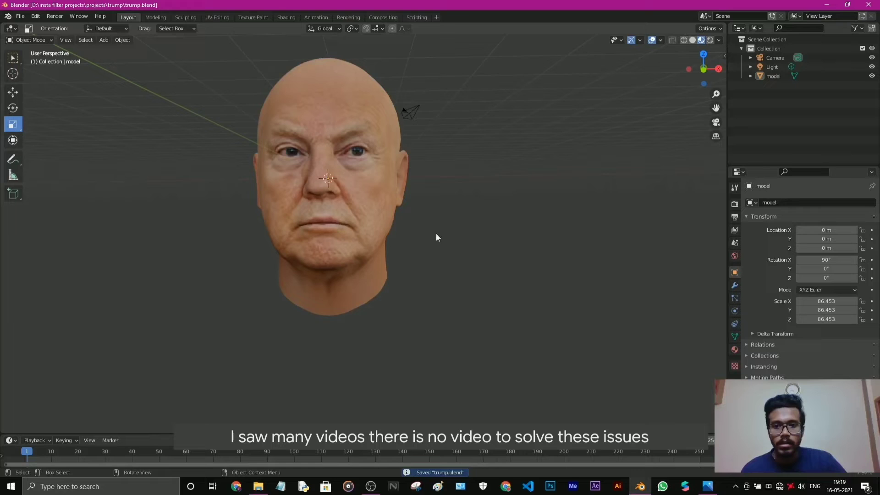
scroll(343, 198, up, 4)
middle_drag(343, 197, 340, 180)
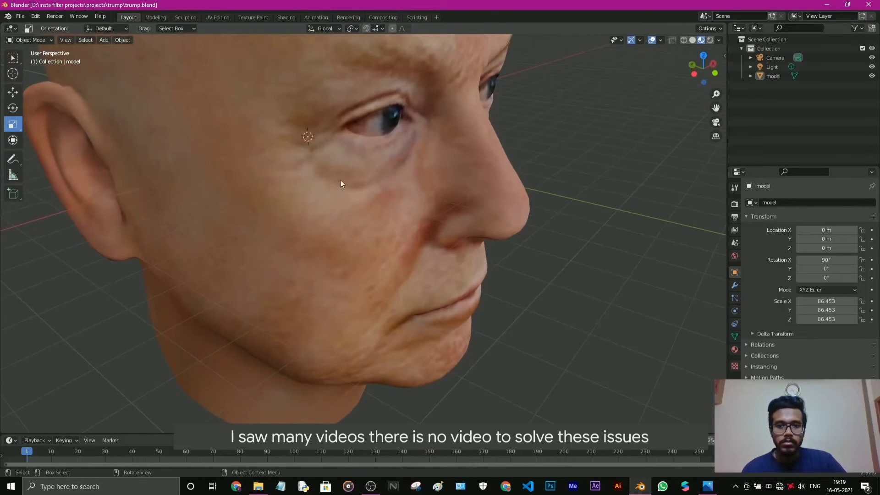
scroll(466, 277, down, 3)
middle_drag(456, 275, 425, 262)
scroll(425, 263, down, 2)
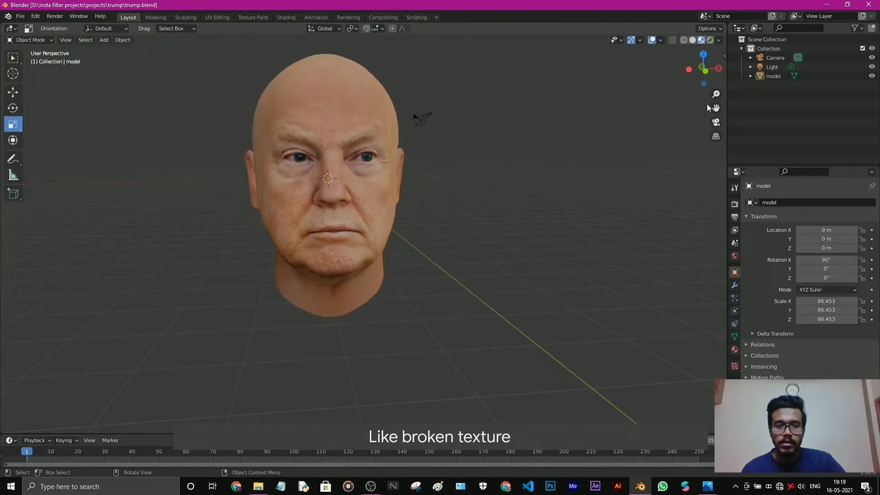
drag(716, 108, 559, 266)
mouse_move(560, 266)
middle_down()
mouse_move(549, 261)
mouse_move(554, 266)
middle_up()
scroll(554, 265, up, 2)
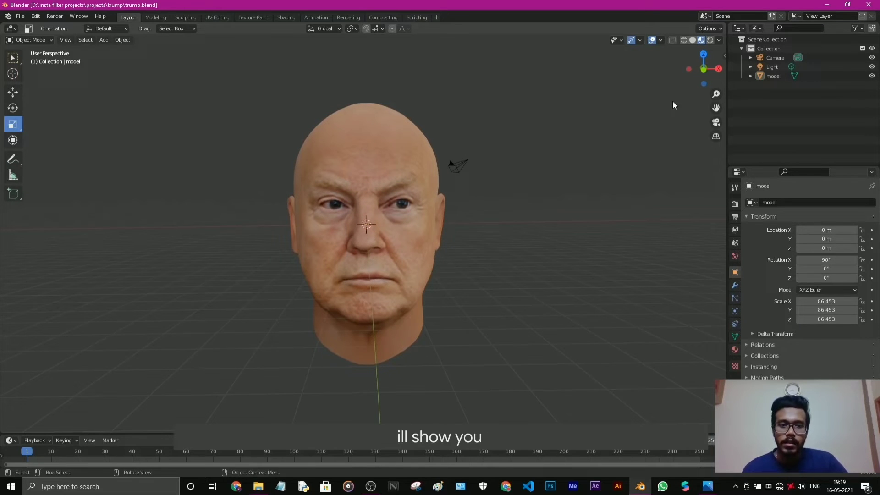
middle_drag(428, 263, 378, 324)
middle_drag(419, 299, 381, 215)
scroll(381, 215, up, 3)
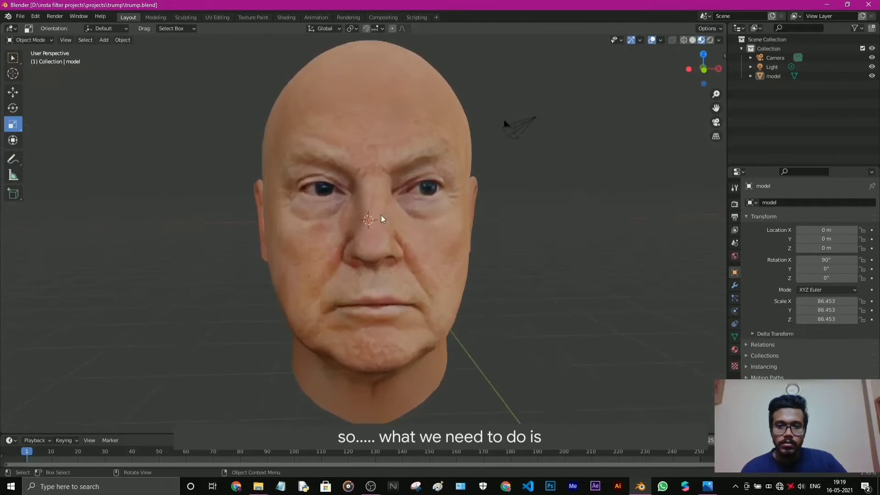
scroll(444, 255, down, 3)
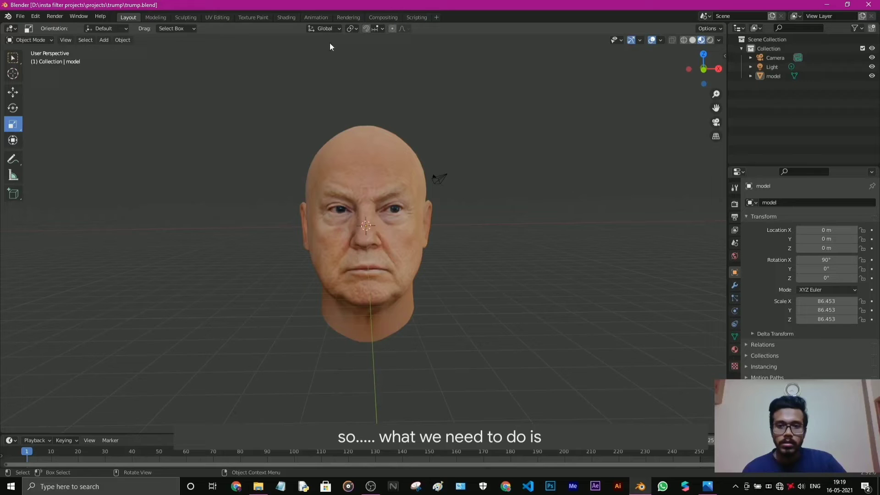
Step: Switch to the Texture Paint workspace and widen the 3D paint view
click(249, 17)
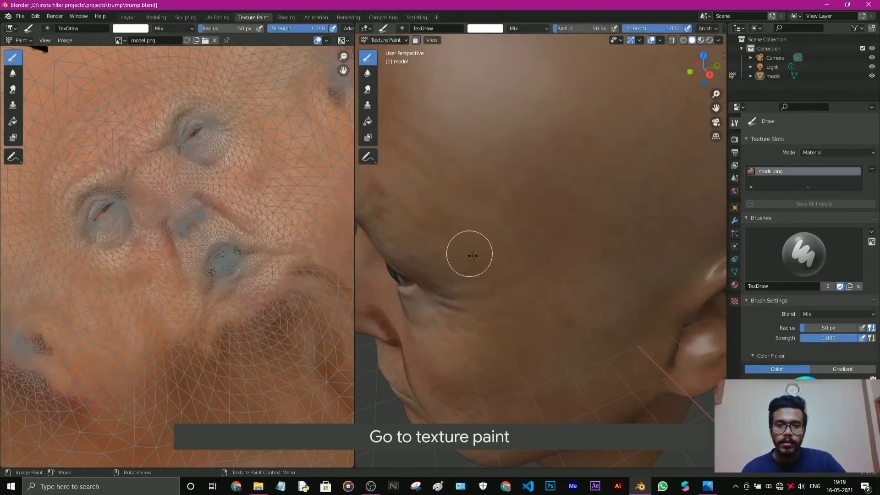
scroll(468, 252, down, 5)
middle_drag(467, 252, 479, 257)
middle_drag(553, 293, 665, 202)
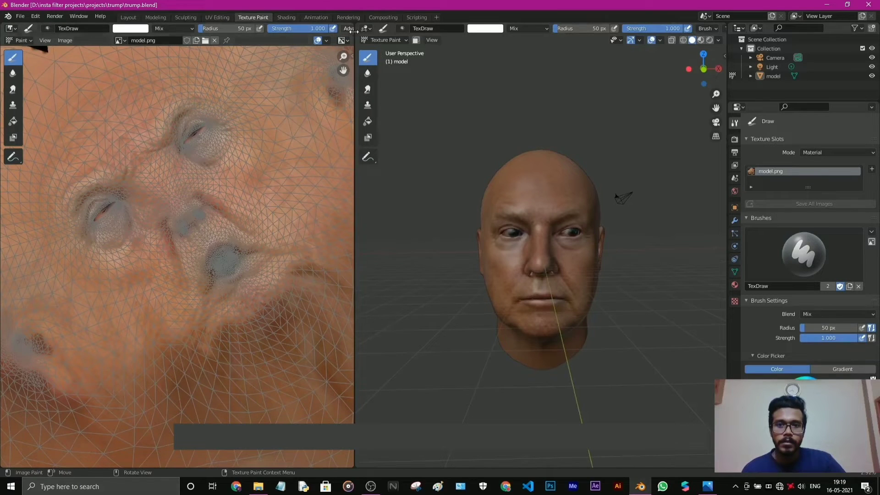
drag(356, 33, 127, 54)
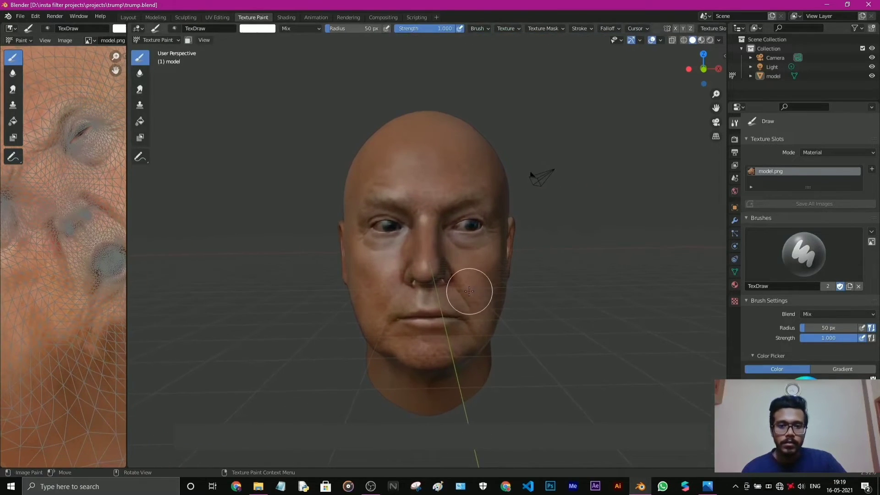
scroll(468, 291, down, 1)
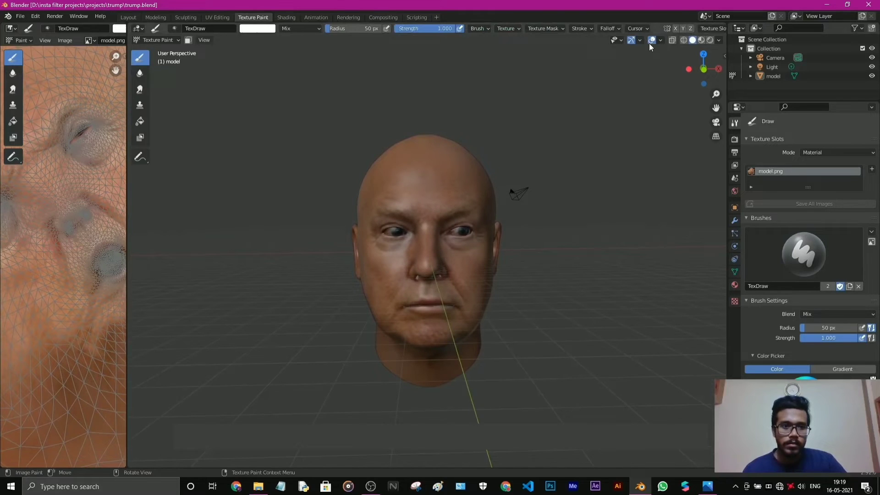
Step: Set Material Preview shading, square up the front view and turn overlays off
click(702, 40)
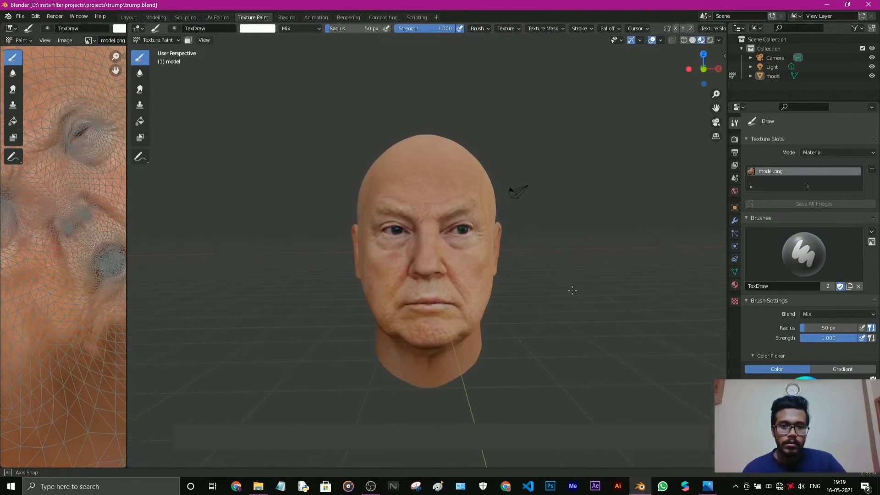
middle_drag(573, 290, 572, 288)
click(651, 41)
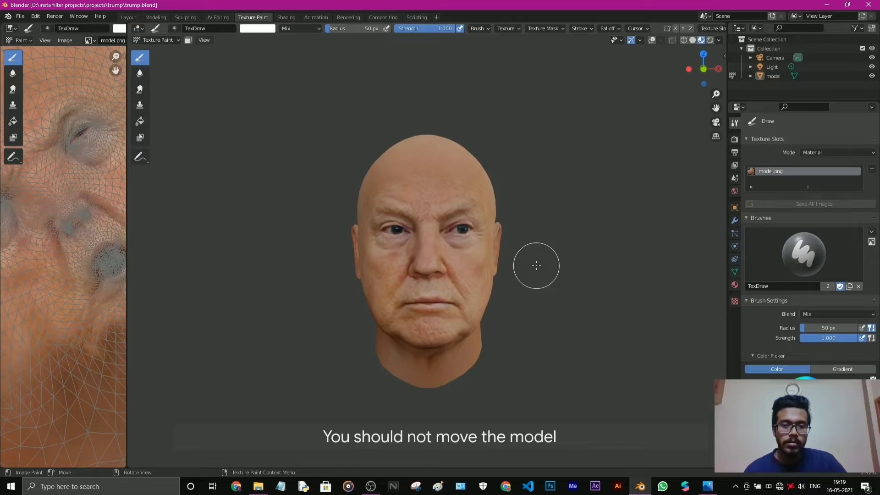
scroll(537, 266, up, 1)
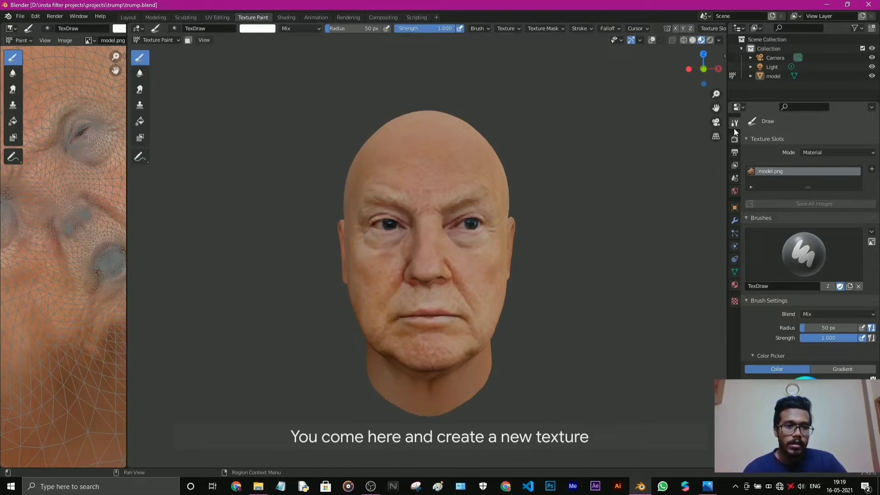
Step: Add a new brush texture named Texture and show its Image or Movie settings
scroll(782, 294, down, 5)
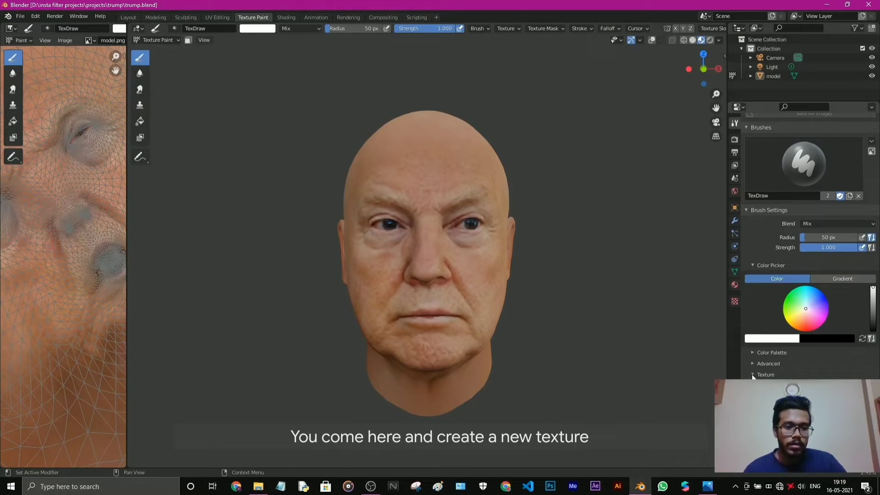
scroll(779, 321, down, 6)
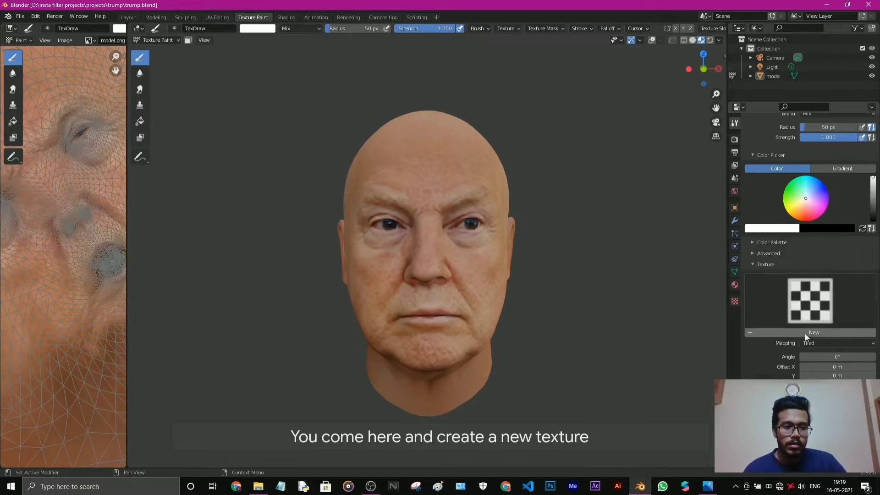
click(813, 333)
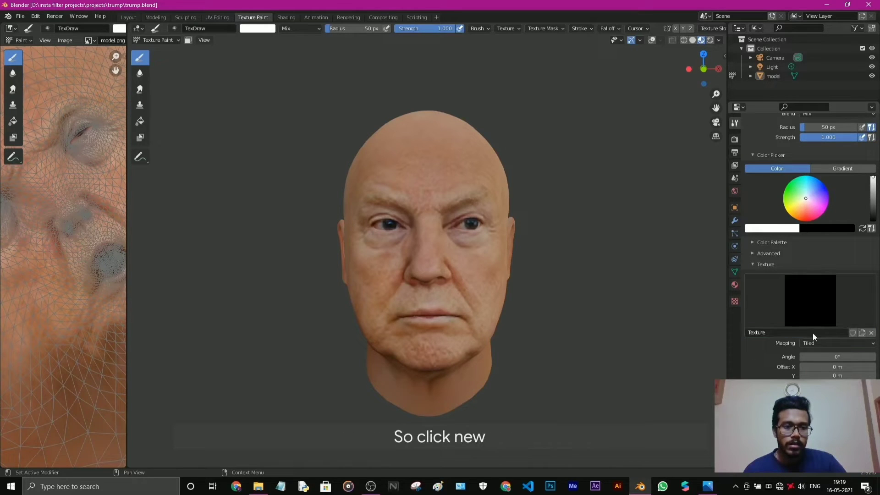
click(735, 302)
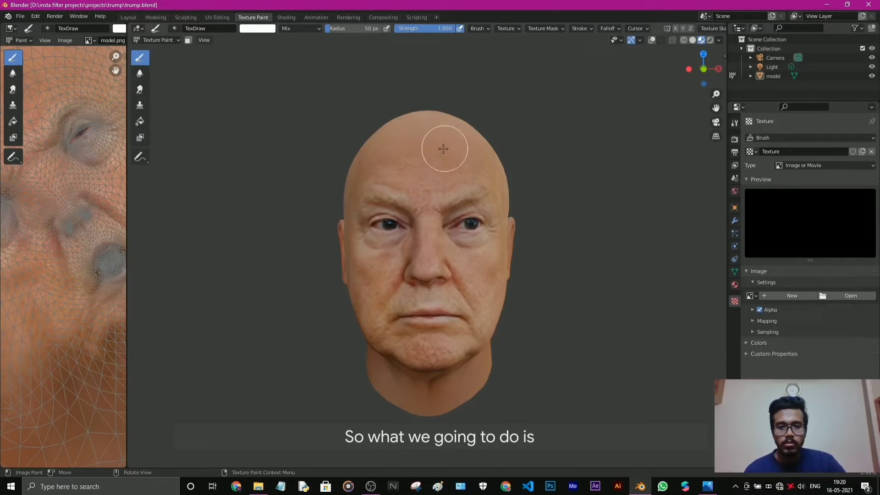
Step: Snip a rectangle around the head's face and copy it to the clipboard
click(417, 492)
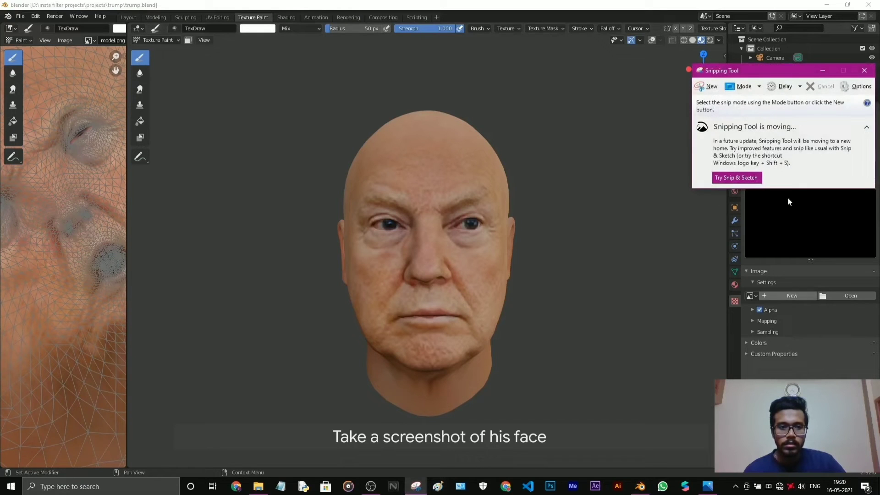
click(711, 87)
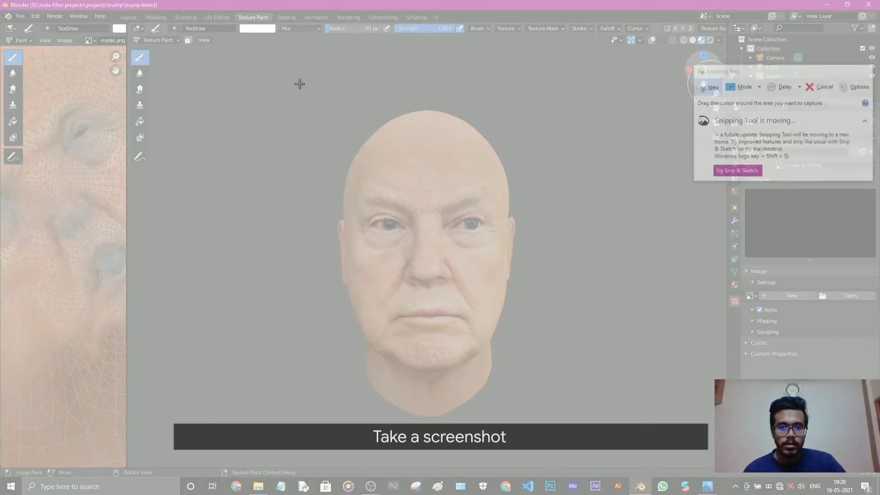
drag(297, 80, 555, 424)
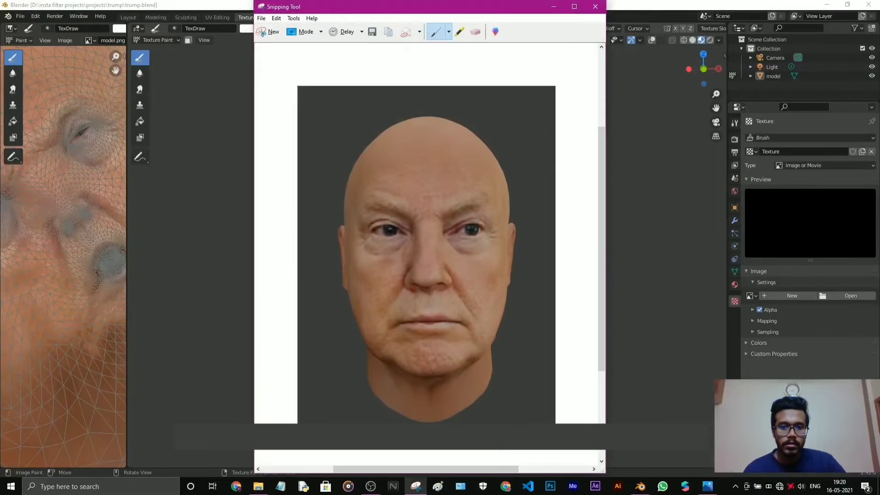
click(277, 18)
click(286, 29)
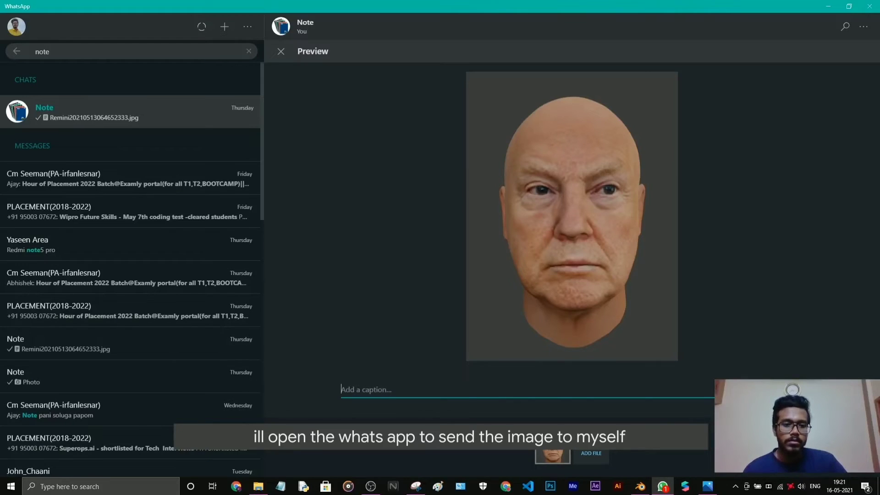
Step: Send the pasted face snip in the Note self-chat
key(Return)
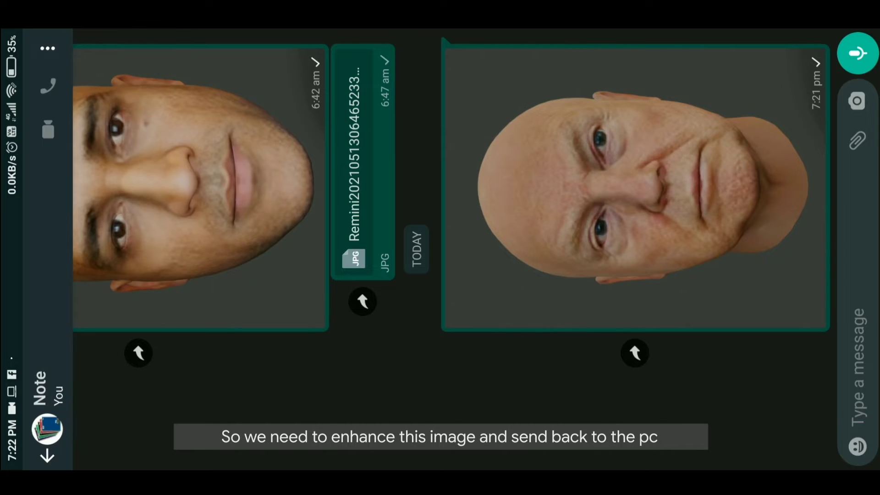
Step: Leave WhatsApp and launch Play Store by searching the apps for 'Play'
key(super)
key(Escape)
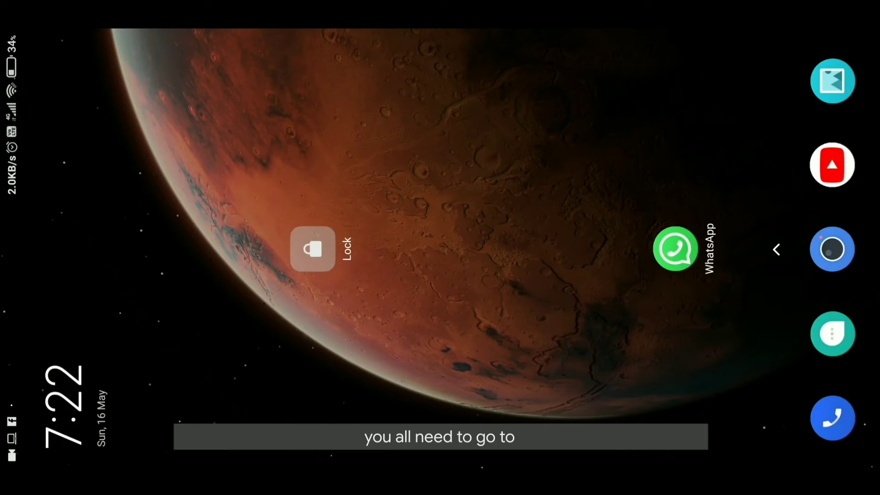
drag(734, 321, 413, 321)
click(849, 357)
text(Play)
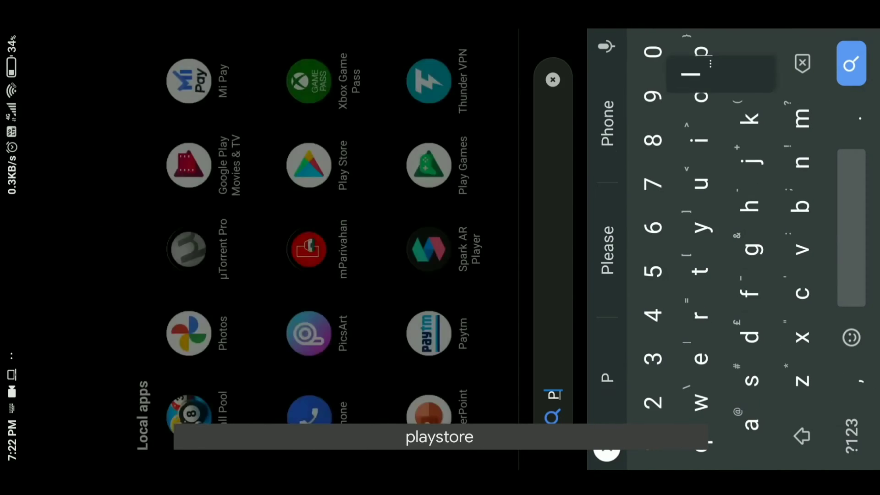
click(430, 249)
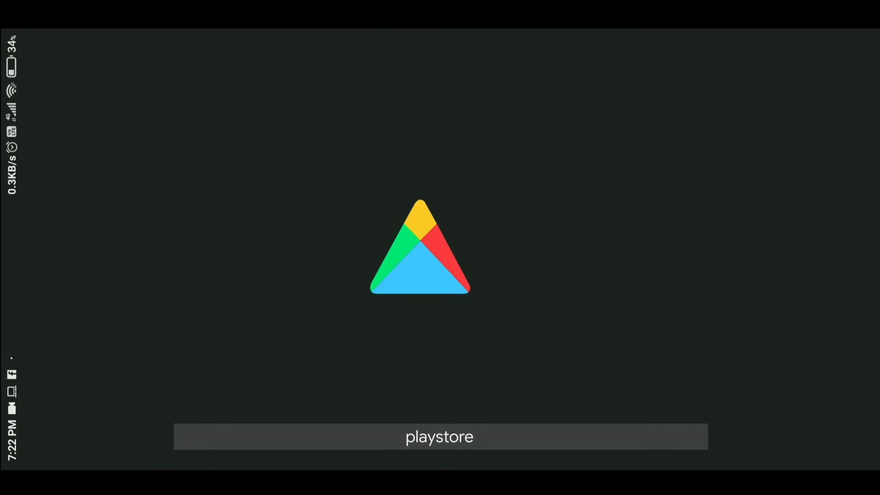
Step: Find Remini – Photo Enhancer in Play Store and open the app
click(43, 422)
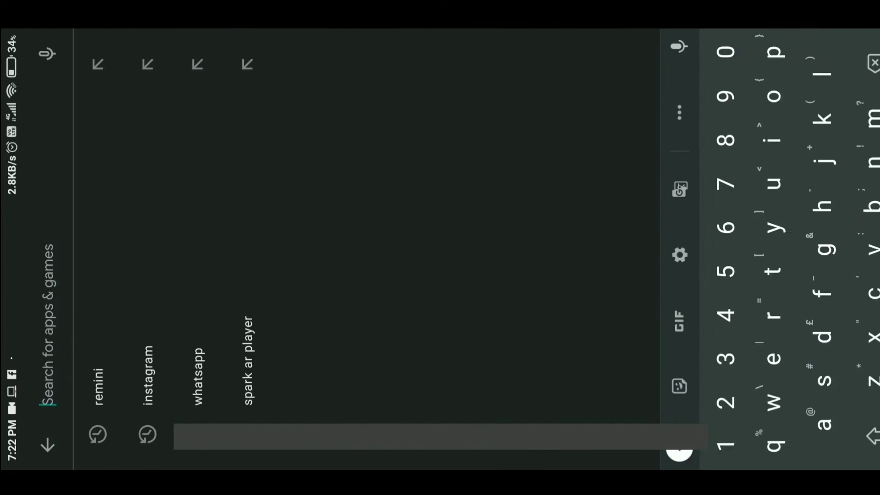
click(98, 385)
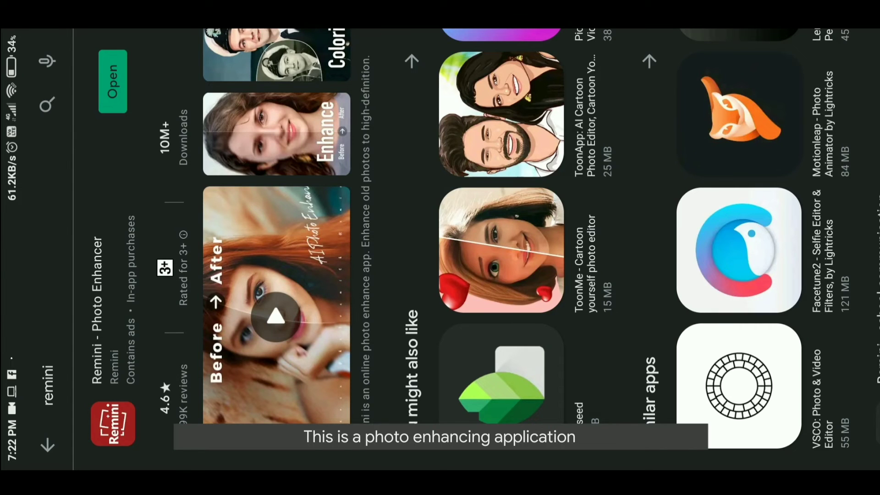
click(98, 311)
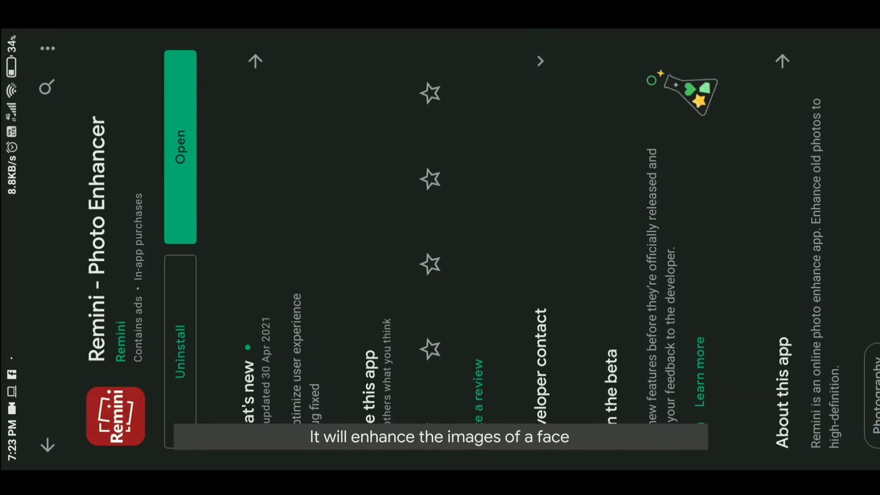
click(180, 147)
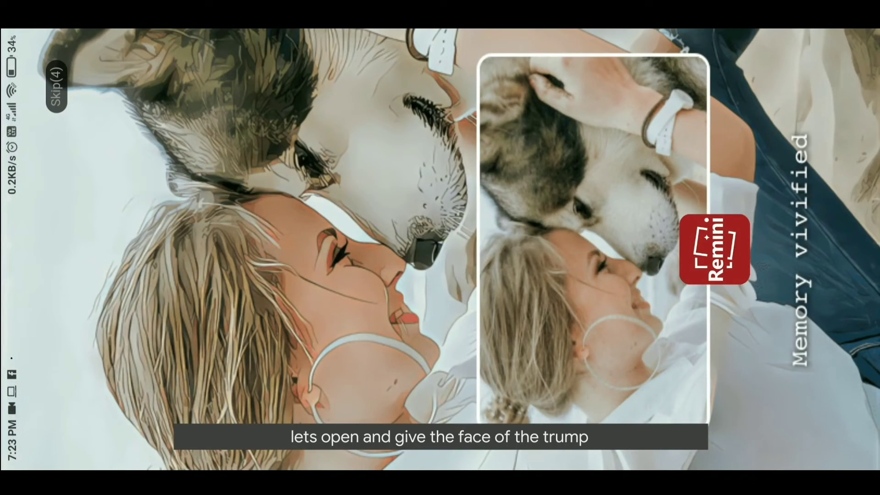
Step: Enhance the bald head face image in Remini, then bring up the phone's recent-apps overview
click(56, 87)
click(570, 394)
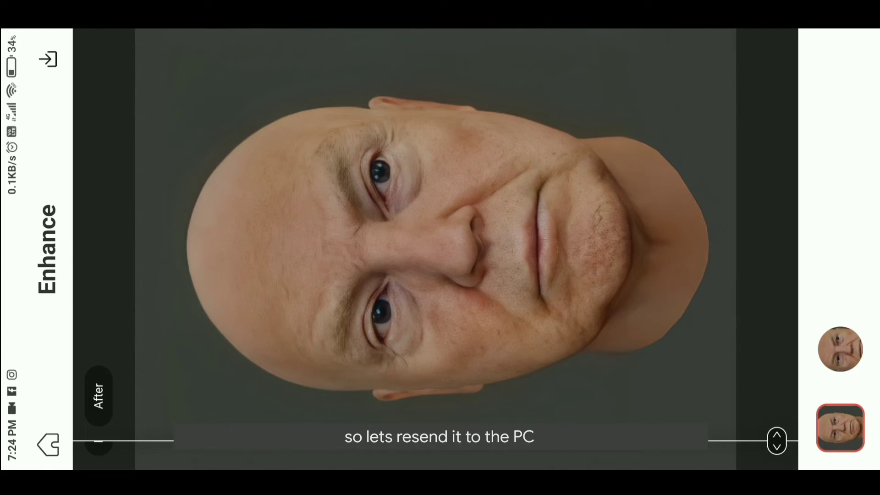
key(alt+Tab)
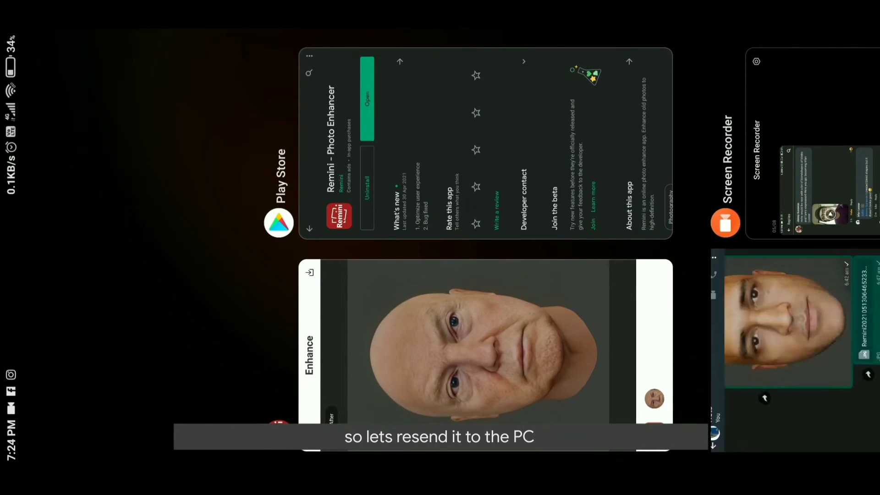
Step: Send the enhanced face JPG as a document to the Note chat and inspect it zoomed full screen
click(796, 349)
click(857, 140)
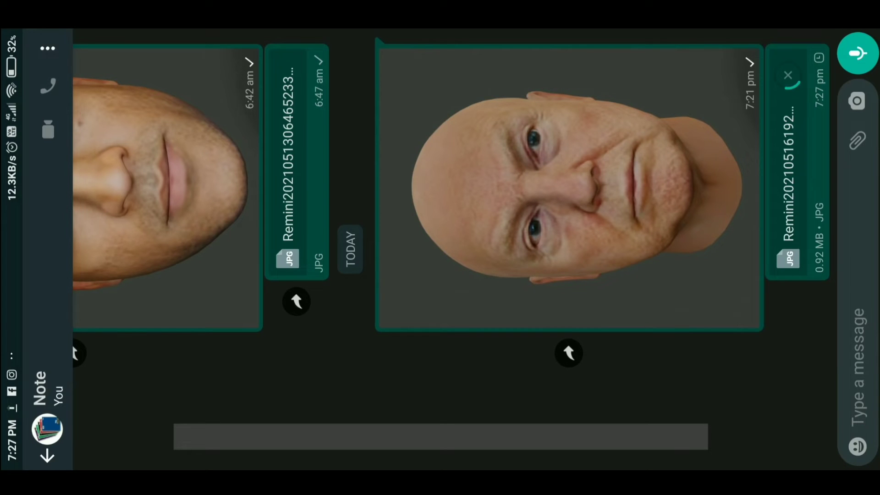
click(568, 188)
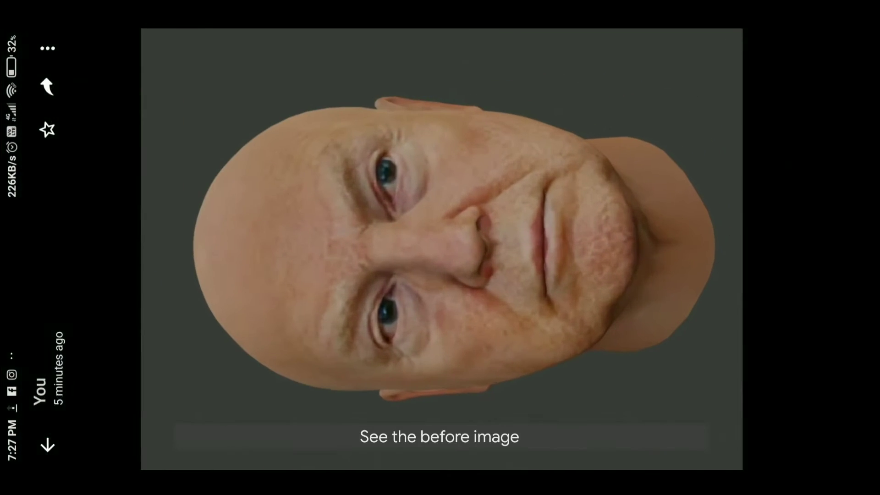
double_click(454, 238)
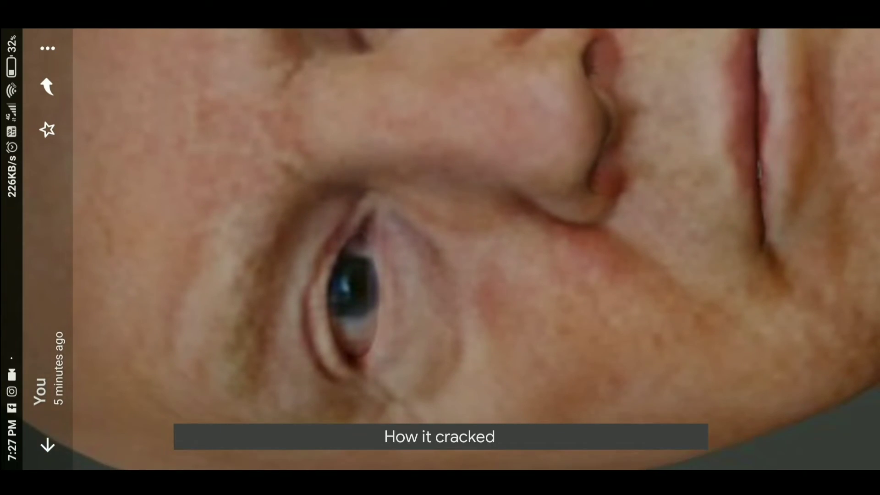
key(Escape)
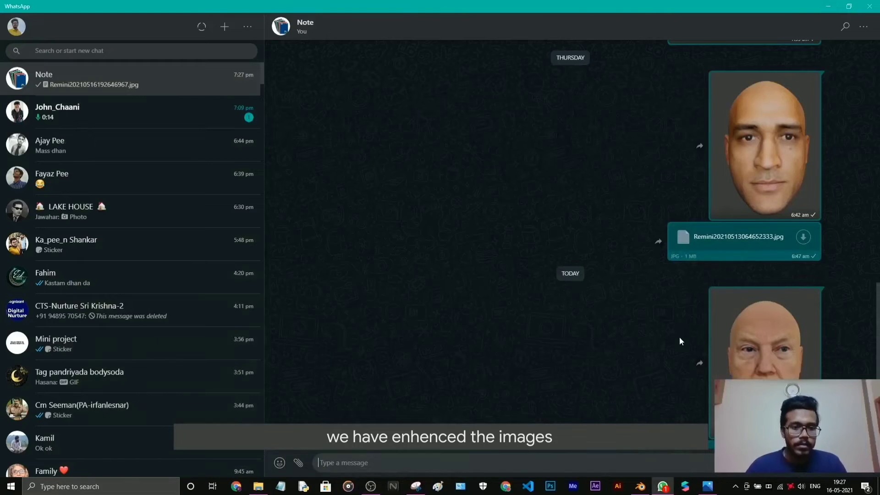
Step: Save the downloaded enhanced JPG into the projects\trump folder as Texture
scroll(674, 330, down, 1)
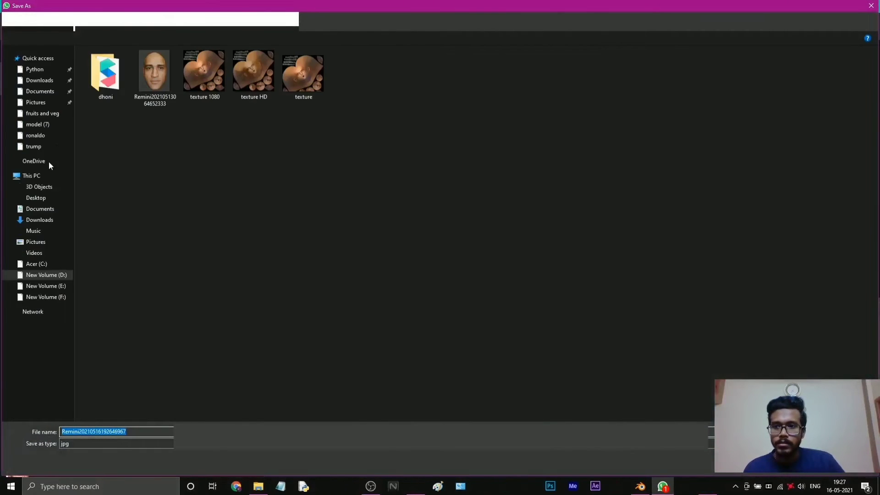
click(34, 147)
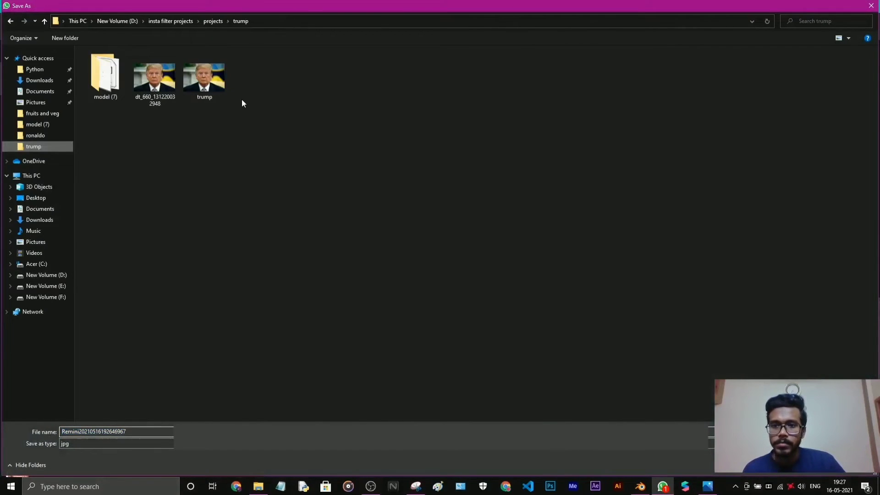
double_click(145, 433)
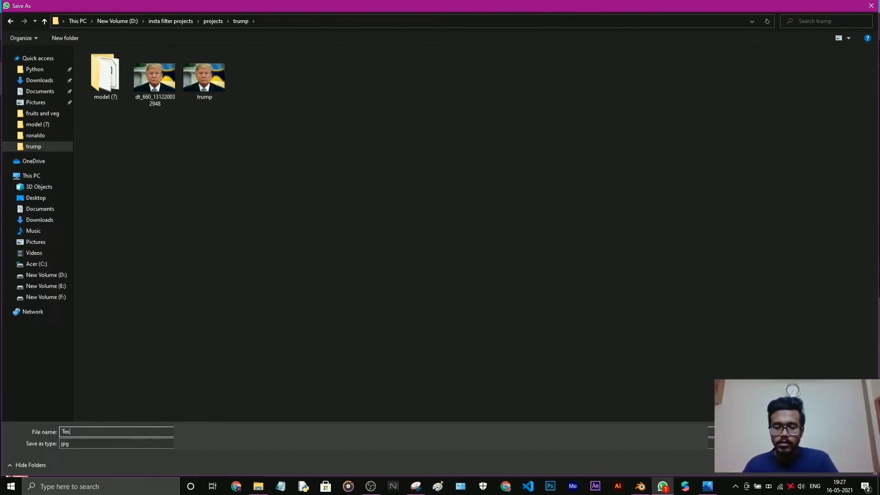
key(Return)
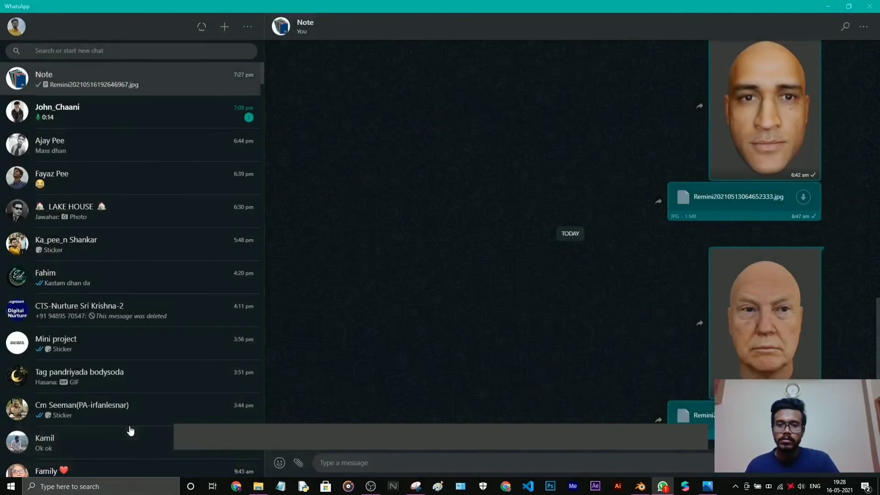
Step: Load Texture.jpg as the image for Blender's brush texture
click(827, 8)
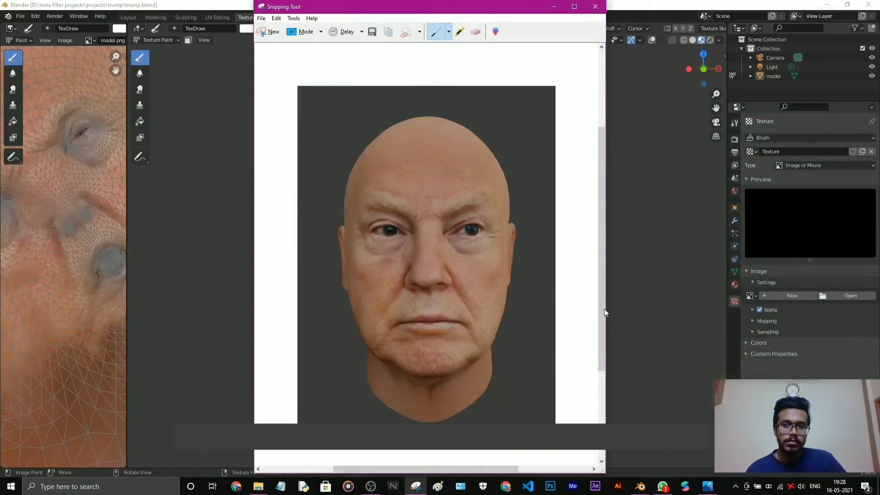
click(554, 7)
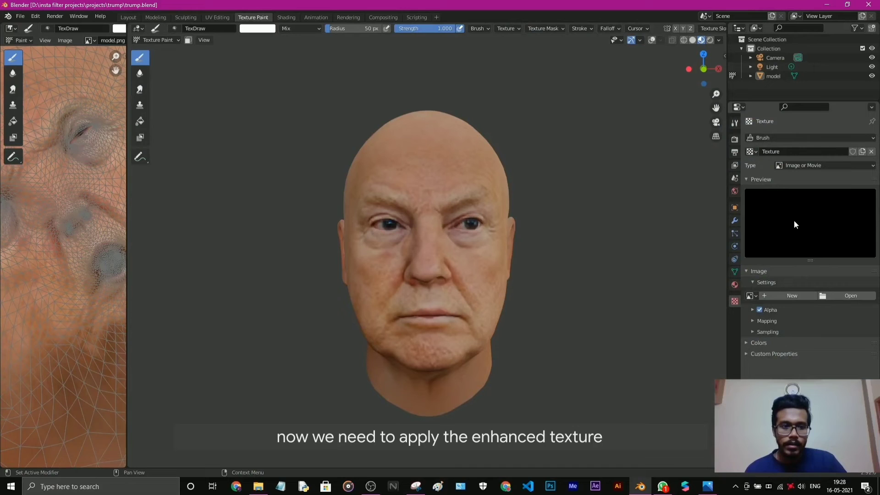
click(836, 298)
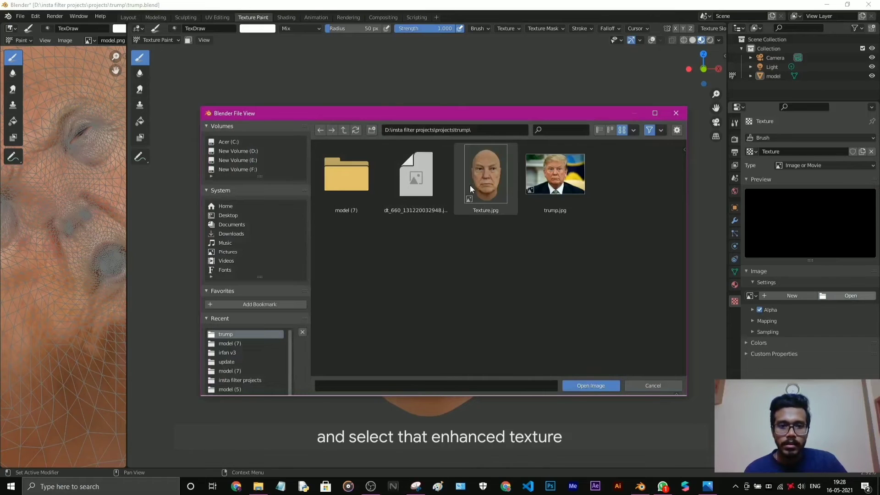
double_click(482, 170)
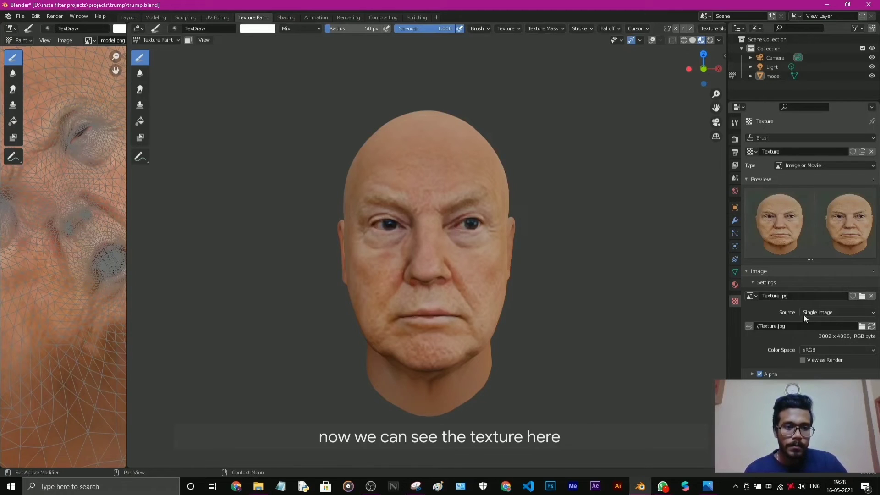
Step: Set the brush texture mapping to Stencil and apply Image Aspect
click(735, 123)
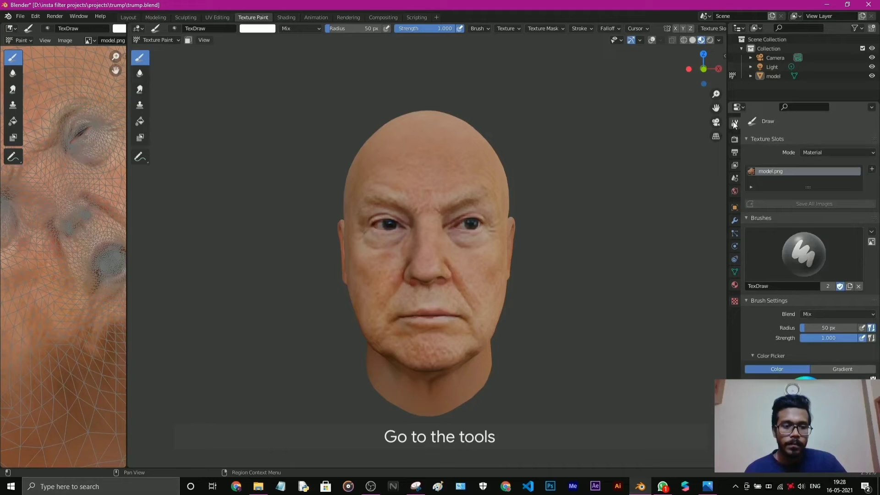
scroll(847, 365, down, 10)
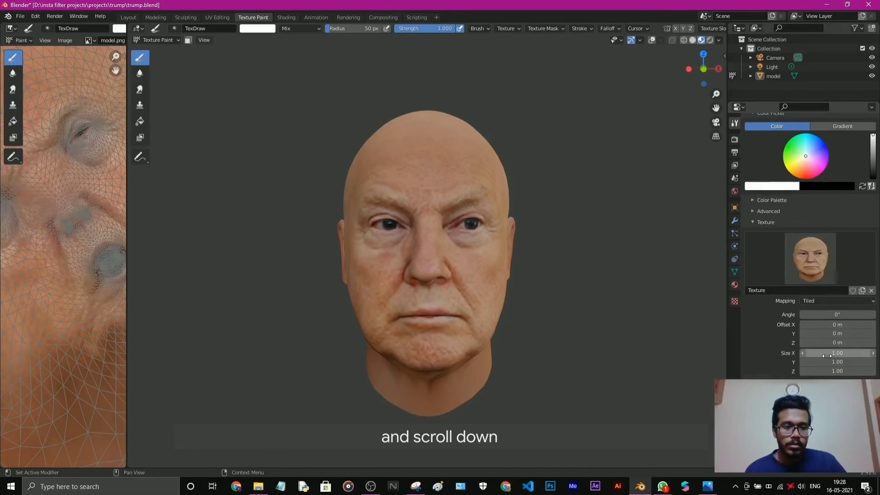
click(813, 300)
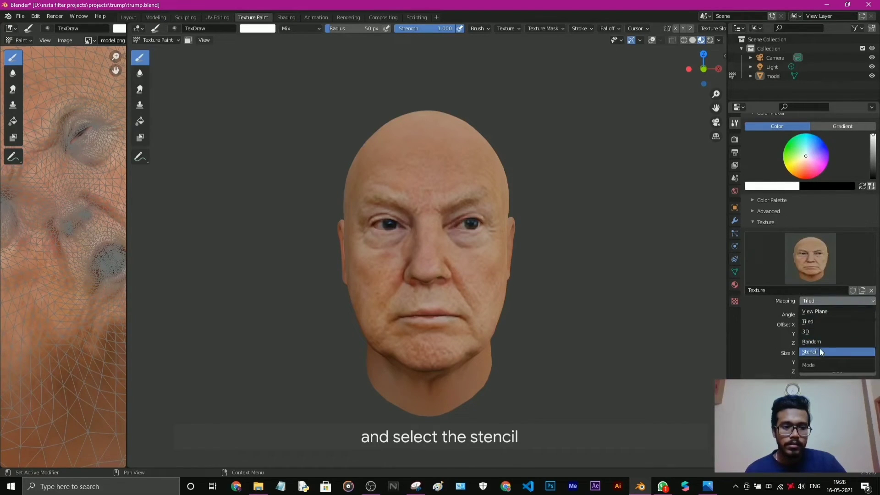
click(809, 352)
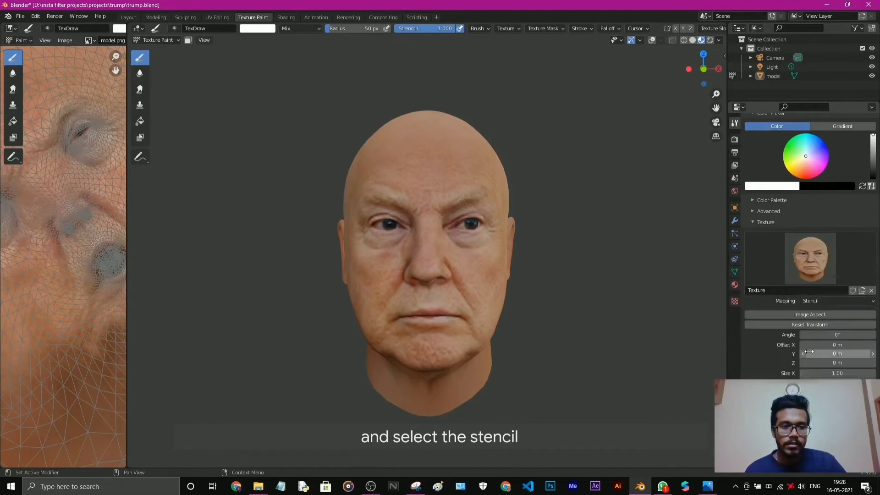
click(797, 314)
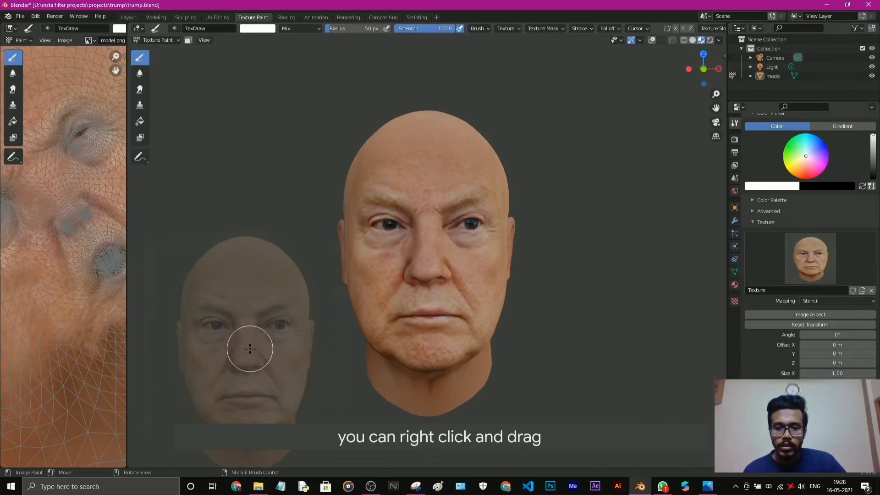
Step: Move and enlarge the translucent face stencil over the head, then paint the face through it
right_drag(250, 348, 440, 224)
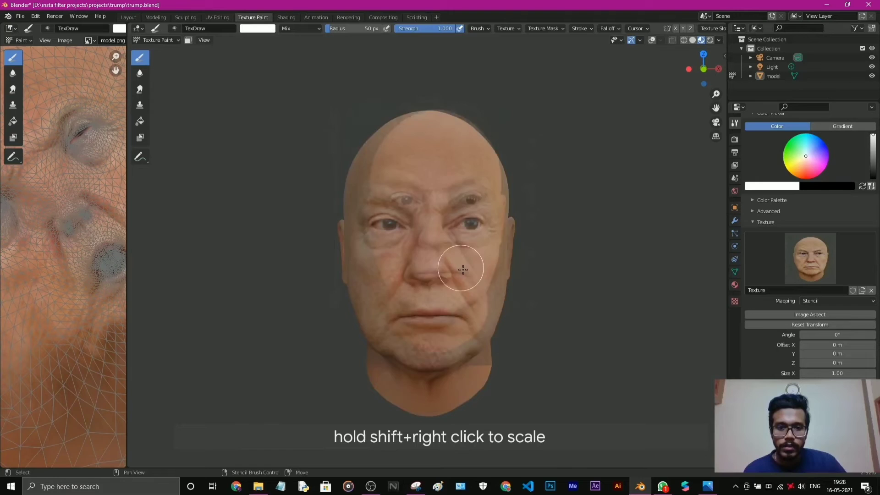
mouse_move(452, 257)
shift+right_down()
mouse_move(468, 275)
mouse_move(465, 244)
mouse_move(462, 255)
shift+right_up()
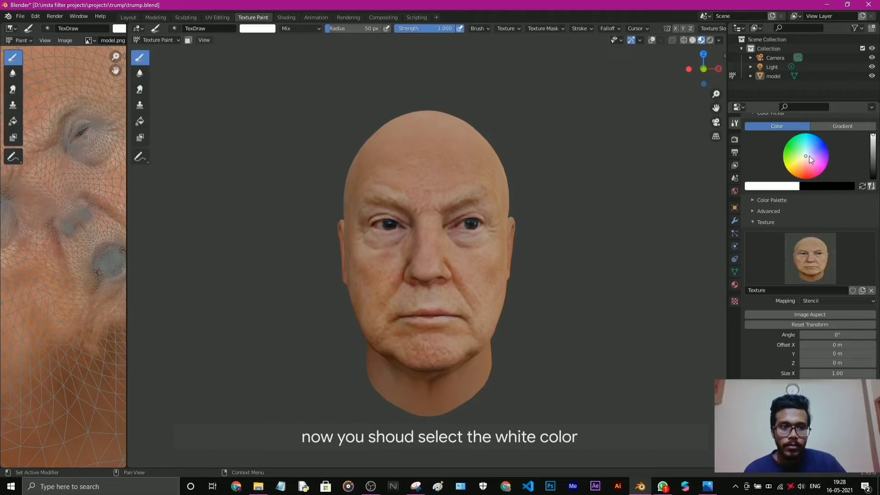
scroll(791, 187, up, 2)
scroll(790, 187, up, 1)
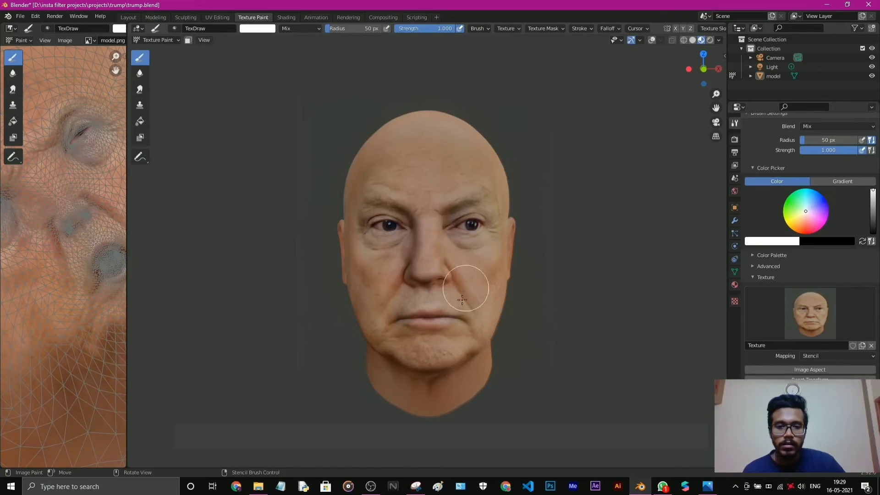
Step: Paint a final stencil stroke on the face and switch to the Layout workspace
drag(463, 227, 441, 202)
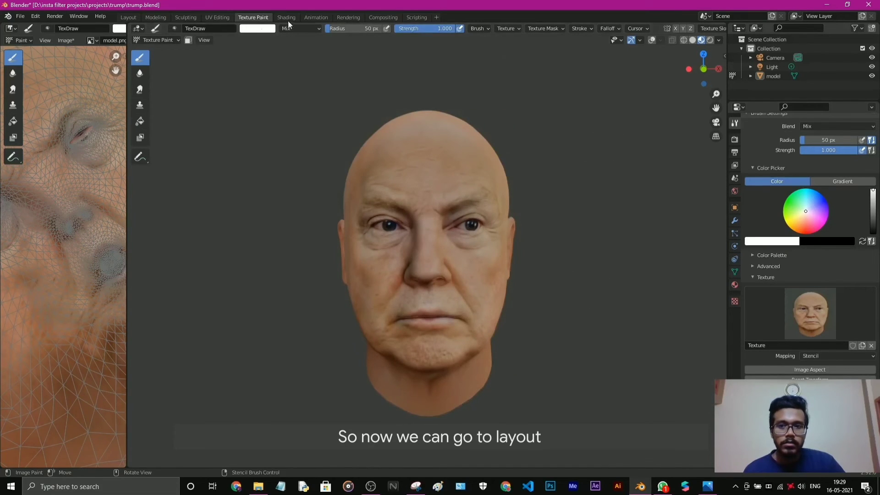
click(128, 18)
scroll(373, 257, up, 5)
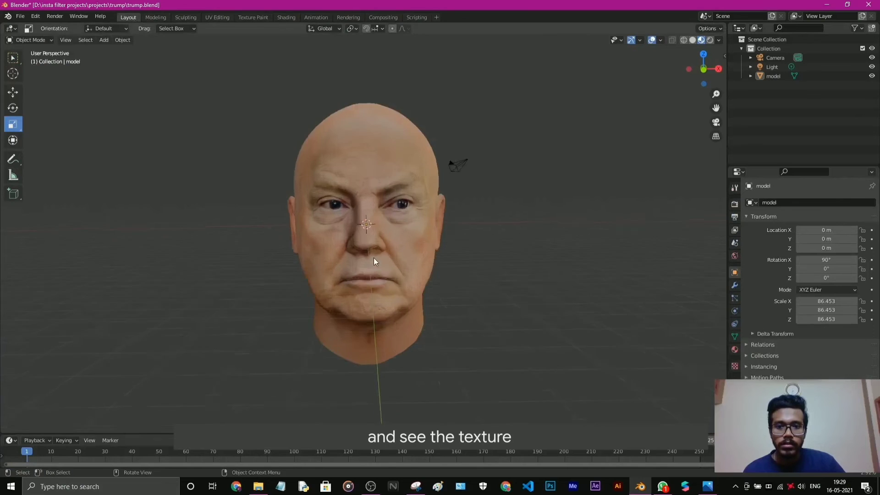
Step: Orbit and zoom around the painted head to inspect the face texture from both sides
middle_drag(383, 259, 449, 267)
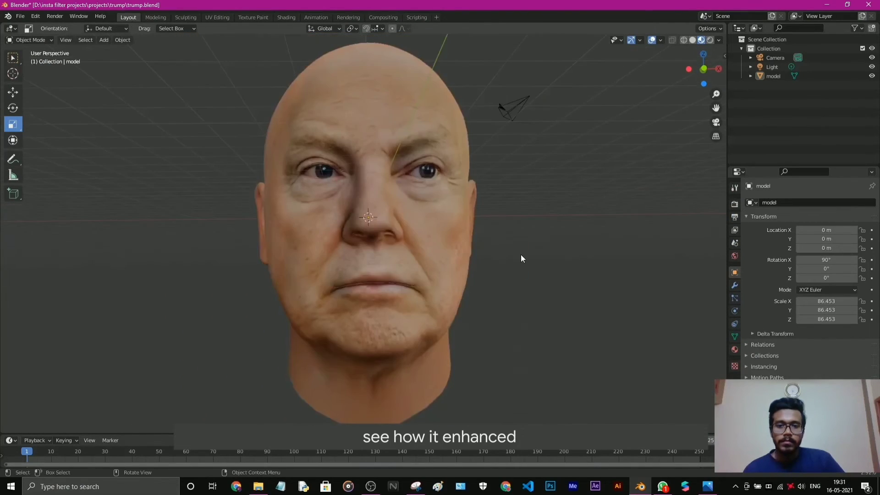
middle_drag(521, 254, 509, 218)
scroll(465, 246, up, 5)
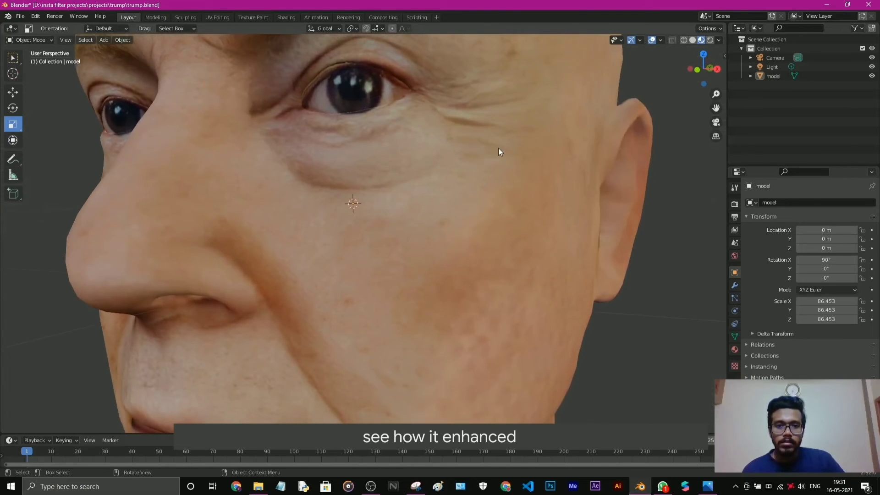
middle_drag(498, 149, 490, 173)
middle_drag(421, 235, 472, 232)
scroll(486, 218, down, 5)
scroll(460, 231, down, 3)
scroll(458, 200, up, 2)
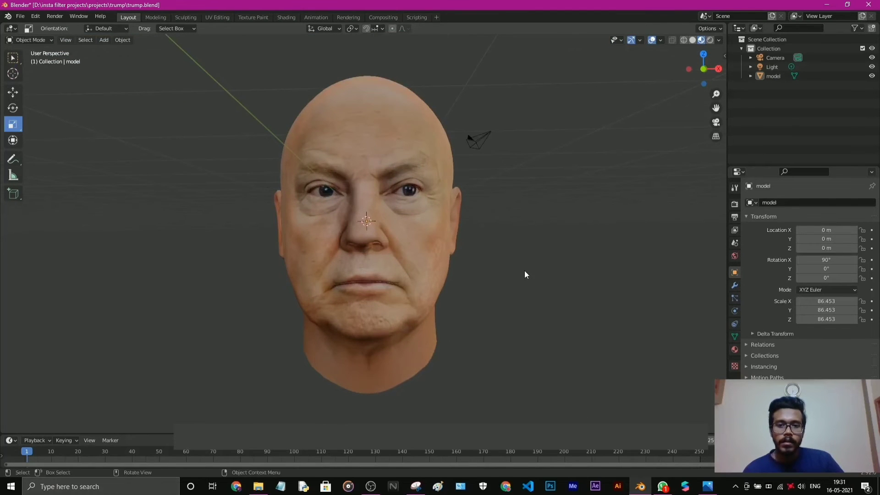
mouse_move(525, 274)
middle_down()
mouse_move(419, 269)
mouse_move(466, 291)
mouse_move(534, 284)
middle_up()
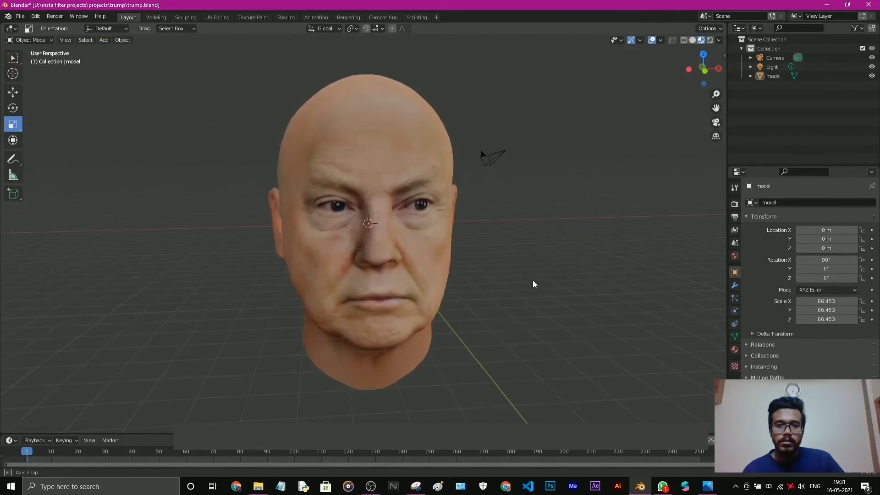
middle_drag(473, 166, 455, 179)
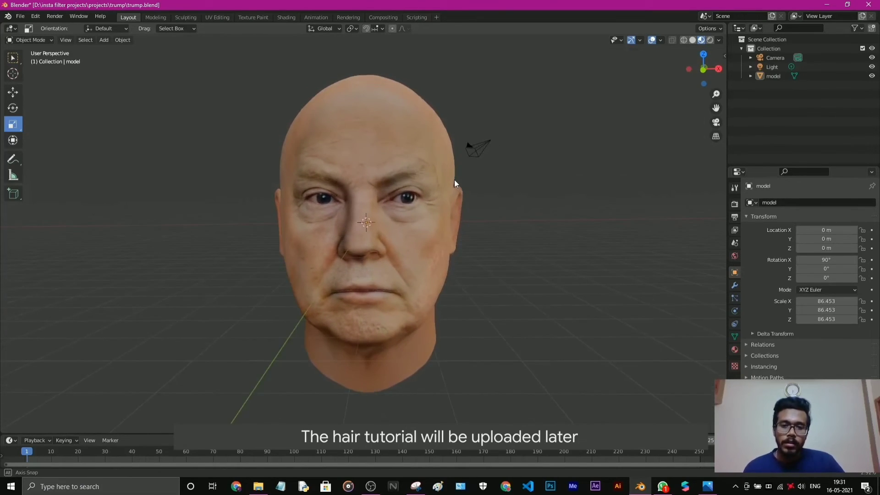
Step: Select the 10000 W point light and orbit back to a frontal view of the face
click(275, 265)
middle_drag(510, 326, 516, 298)
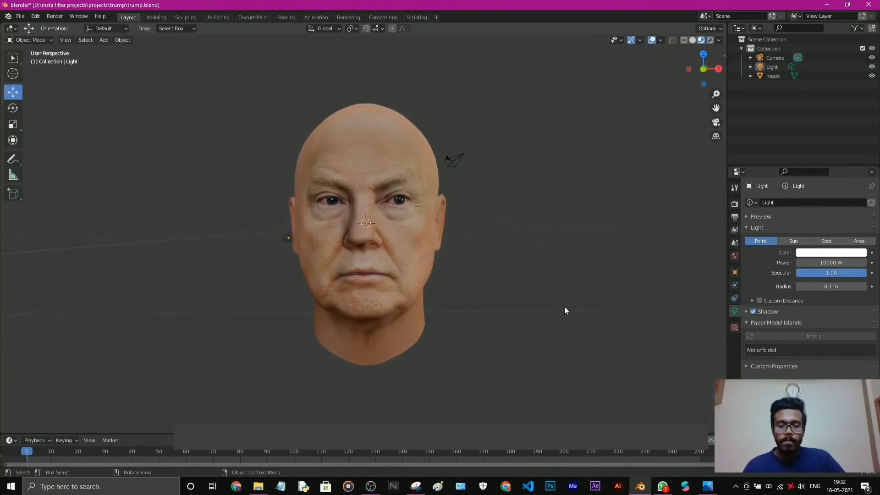
scroll(436, 269, up, 3)
middle_drag(464, 274, 452, 255)
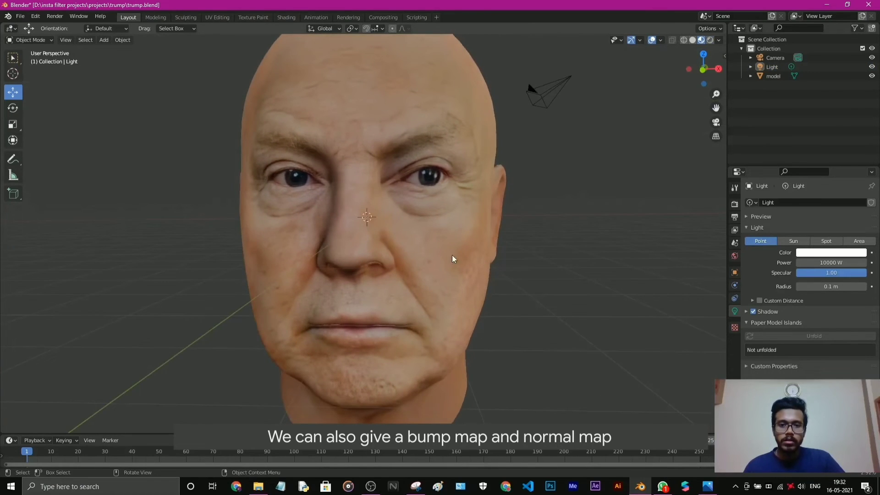
middle_drag(505, 270, 423, 182)
scroll(466, 195, up, 4)
scroll(465, 192, down, 6)
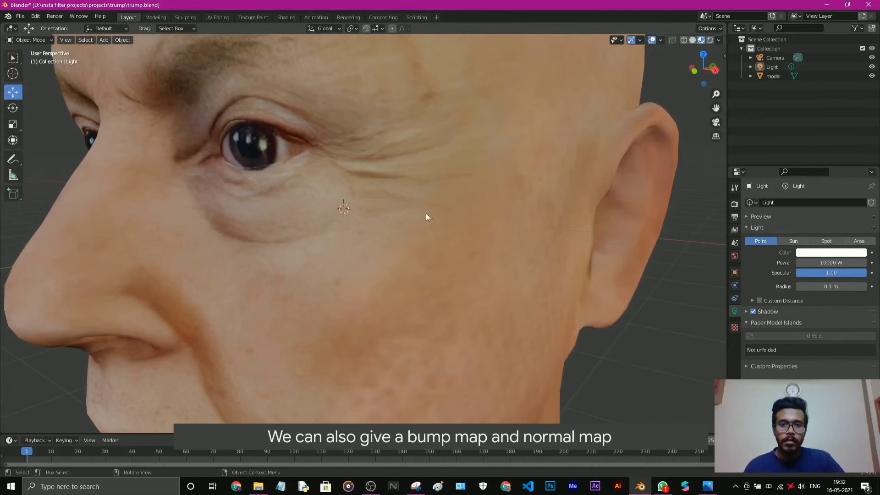
middle_drag(341, 232, 385, 228)
scroll(388, 245, down, 3)
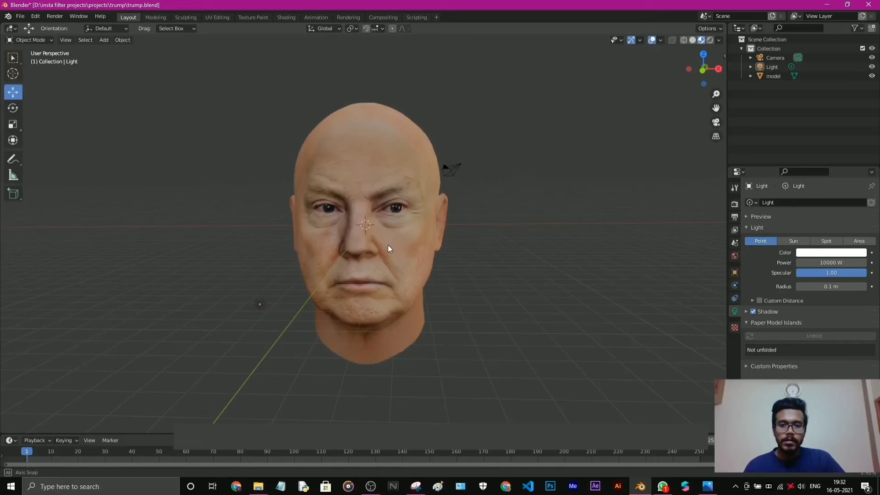
Step: Save the painted face texture as NEW TEXTURE.png in the model (7) folder and show that folder
click(254, 17)
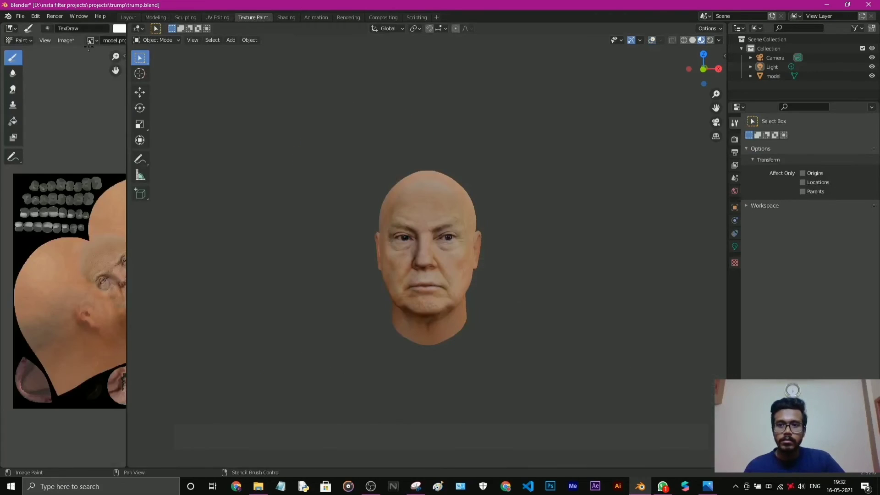
click(65, 41)
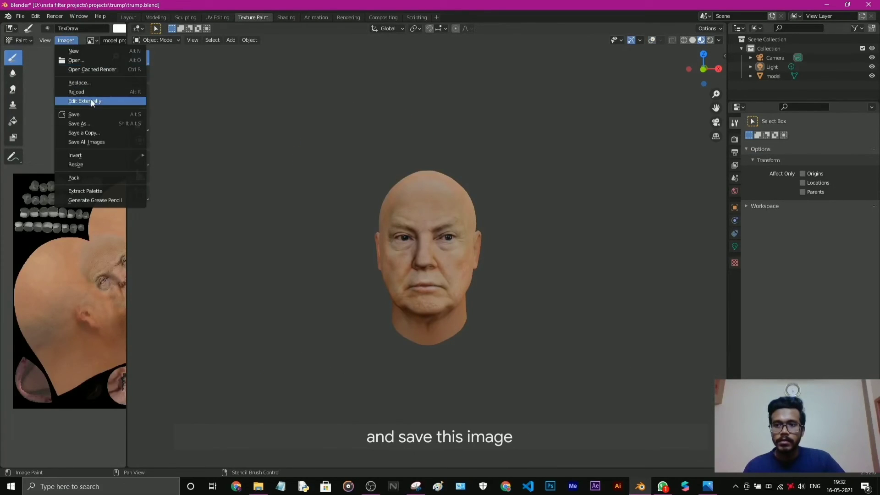
click(87, 125)
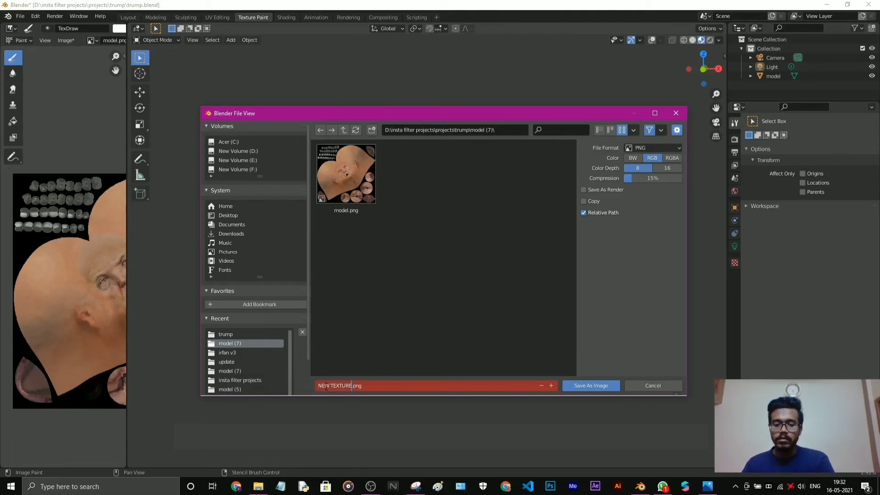
key(Return)
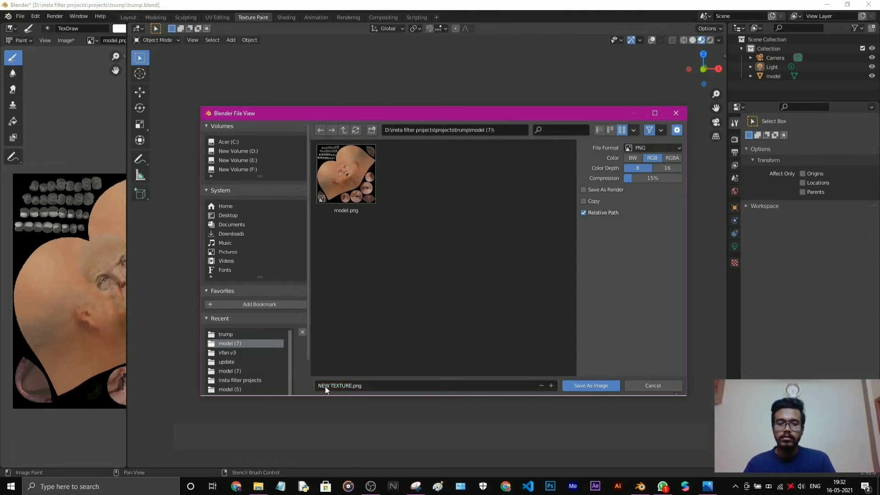
click(599, 388)
mouse_move(259, 486)
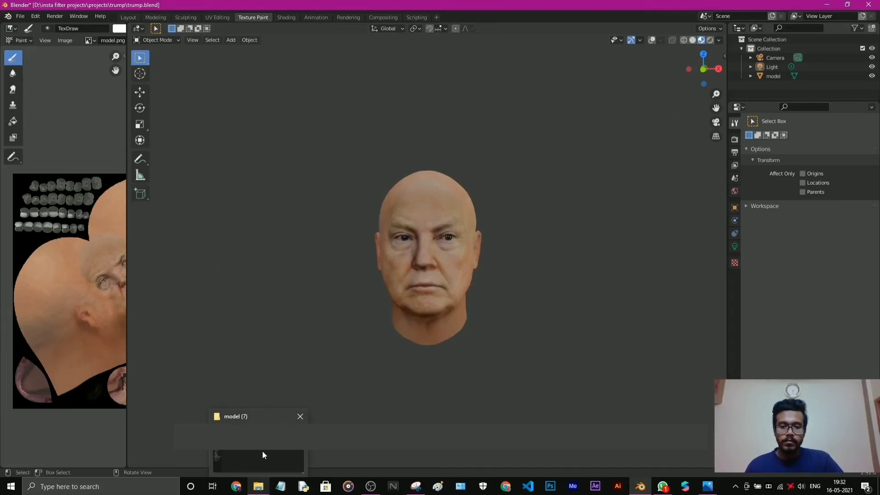
click(263, 450)
Step: Open NEW TEXTURE.png from the model (7) folder with Adobe Photoshop
right_click(273, 112)
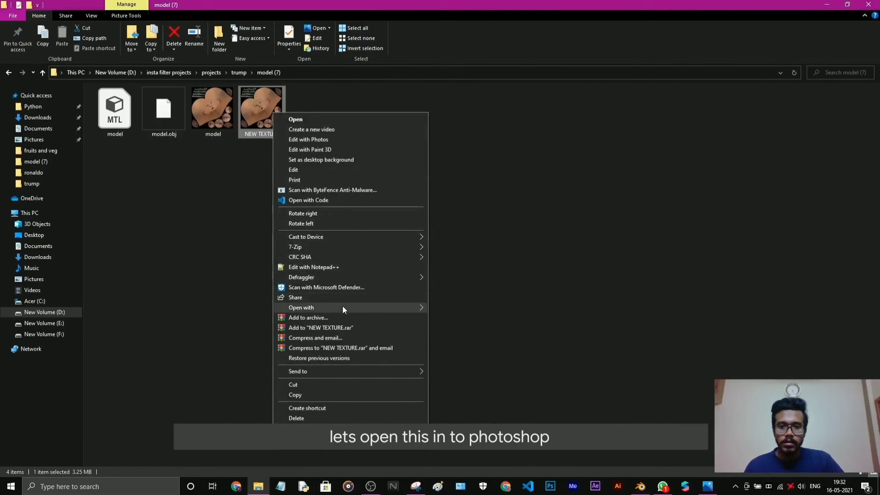
mouse_move(430, 307)
click(452, 319)
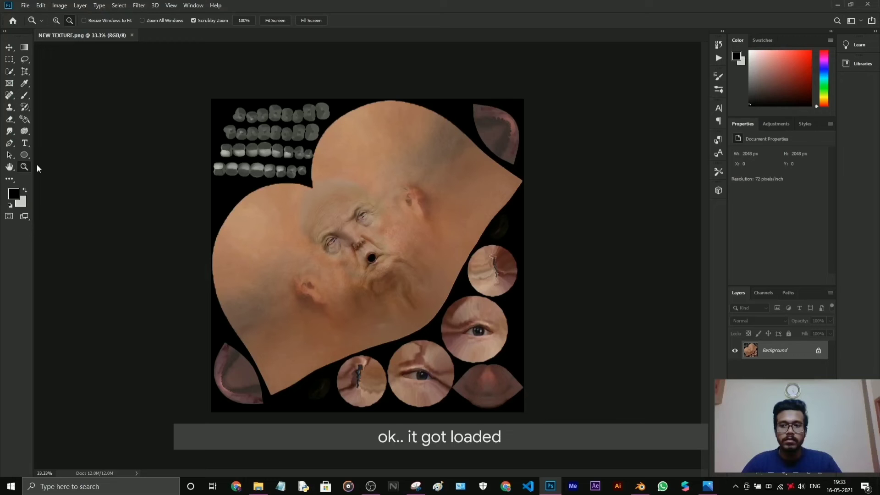
Step: Inspect the texture's nose area, then start Filter > 3D > Generate Normal Map
drag(394, 247, 446, 260)
alt+scroll(444, 262, up, 3)
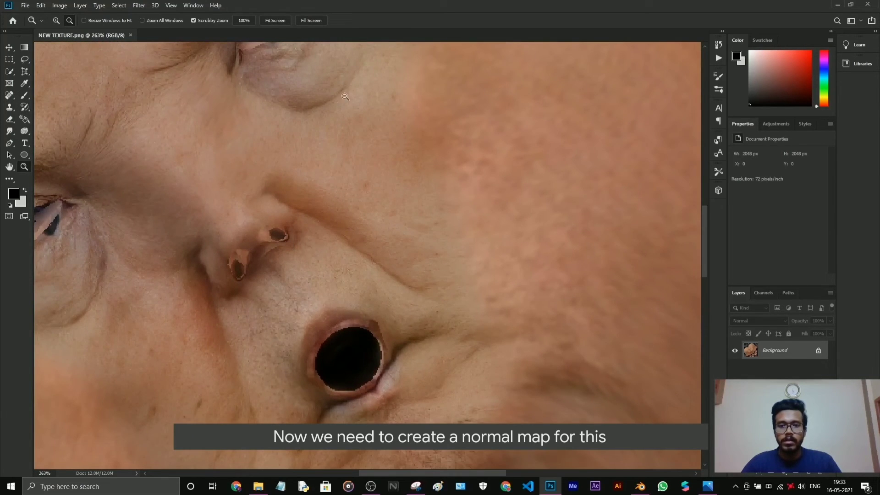
alt+scroll(422, 251, up, 2)
alt+scroll(413, 250, down, 6)
alt+scroll(367, 251, up, 1)
alt+scroll(357, 252, down, 1)
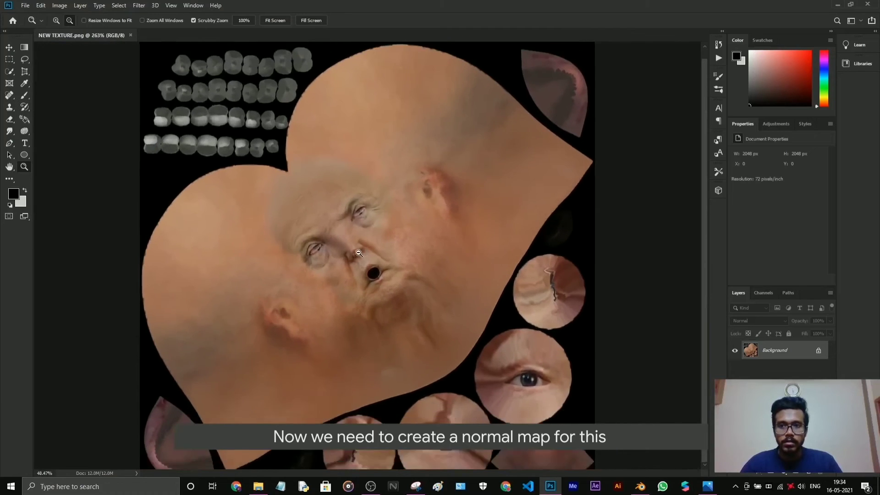
click(138, 5)
mouse_move(186, 101)
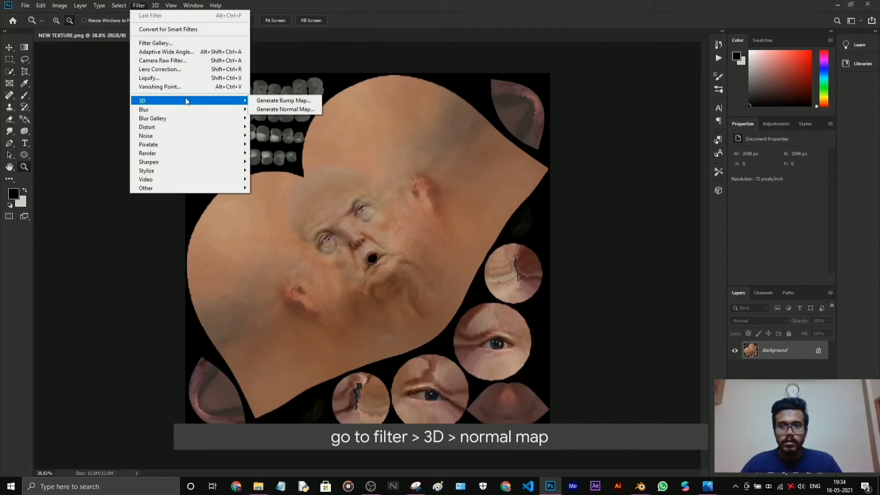
click(285, 109)
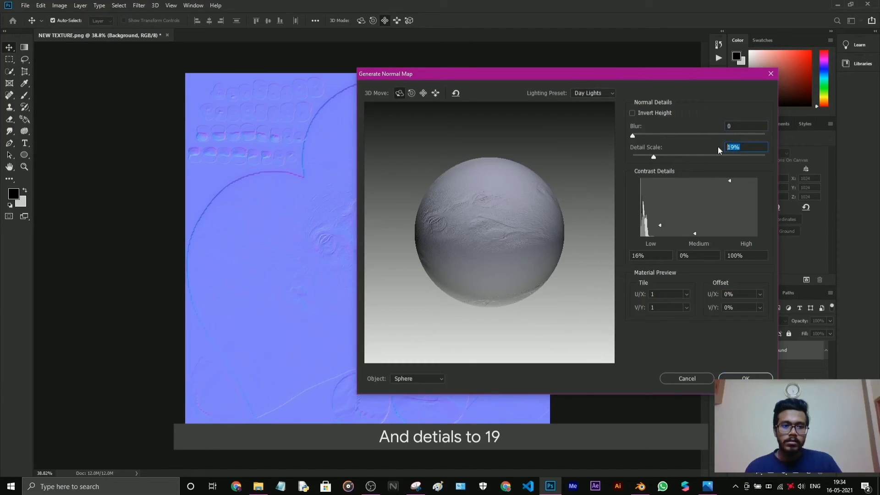
Step: Set Detail Scale to 19% with Blur 0 and apply the normal map
click(730, 147)
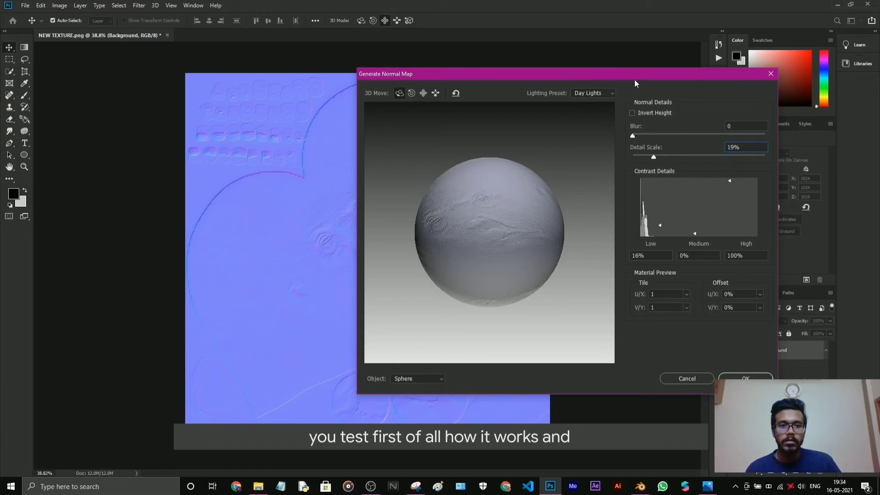
drag(636, 83, 704, 91)
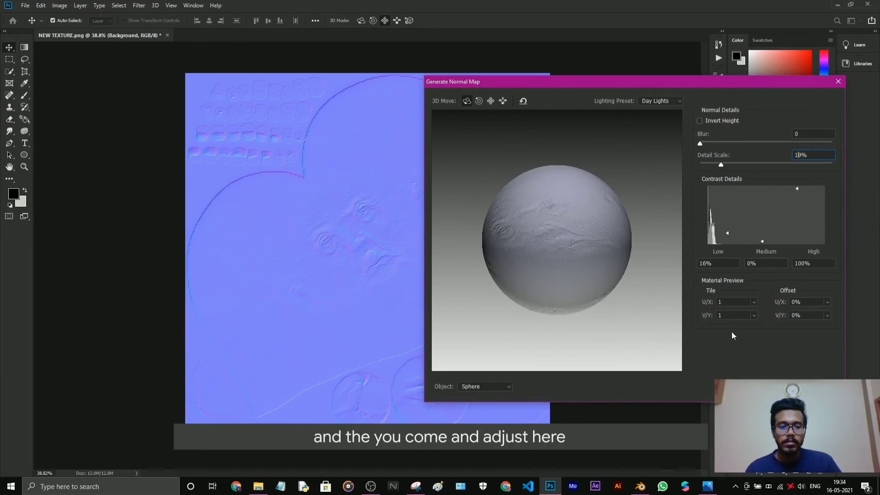
key(Return)
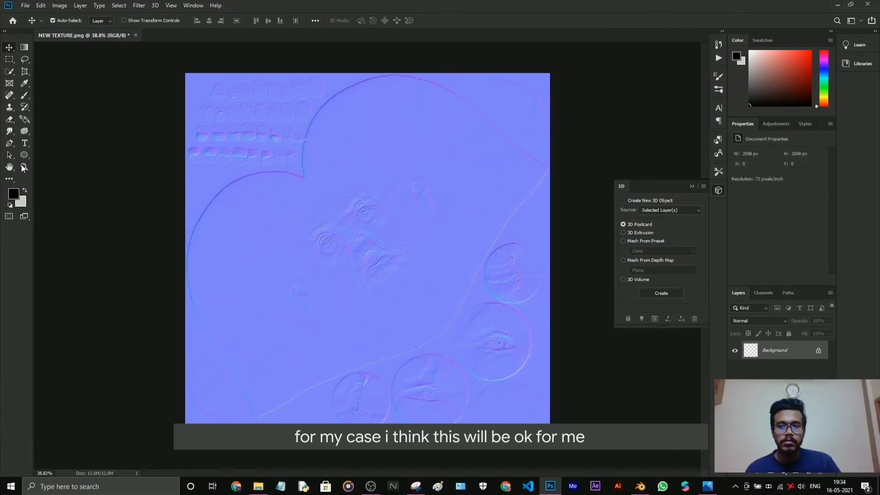
Step: Check the normal map's face relief up close, then export it as NORMAL in PNG format
key(z)
drag(374, 217, 390, 234)
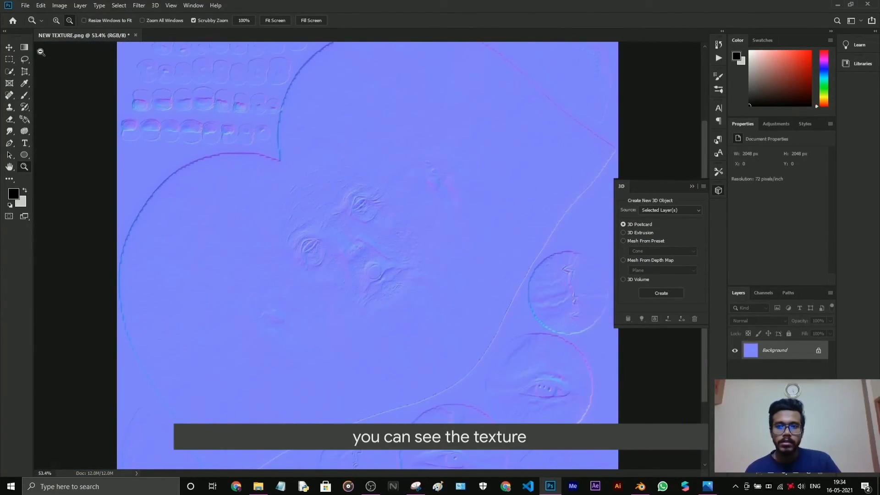
click(26, 5)
mouse_move(52, 131)
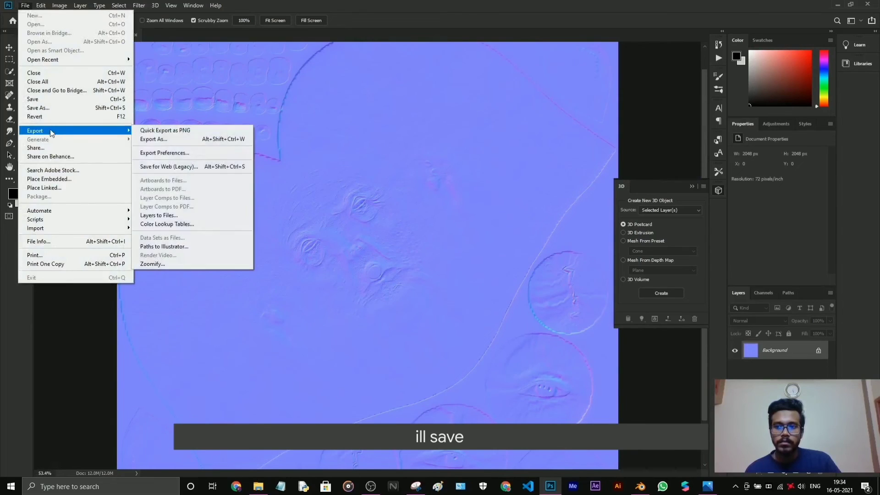
click(183, 131)
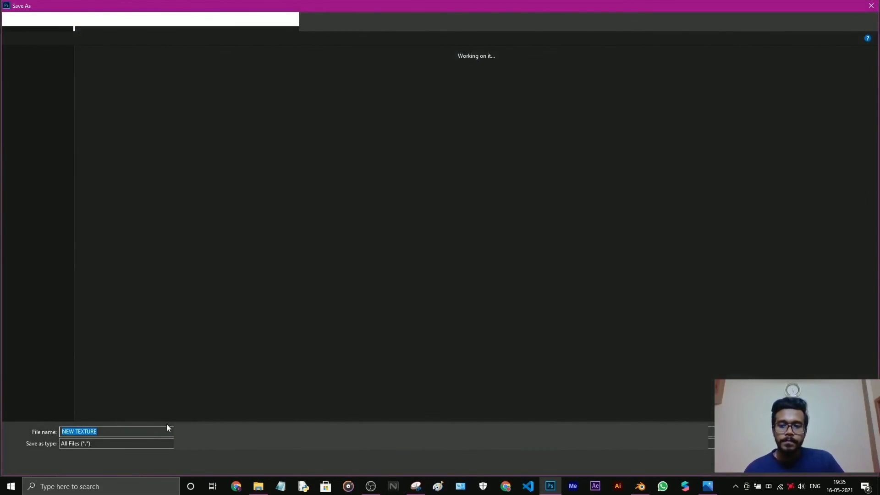
text(NORMAL)
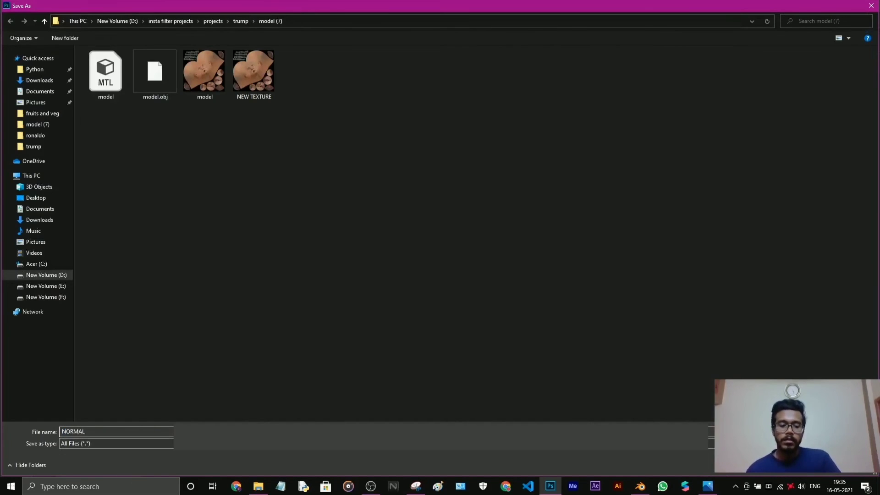
key(Return)
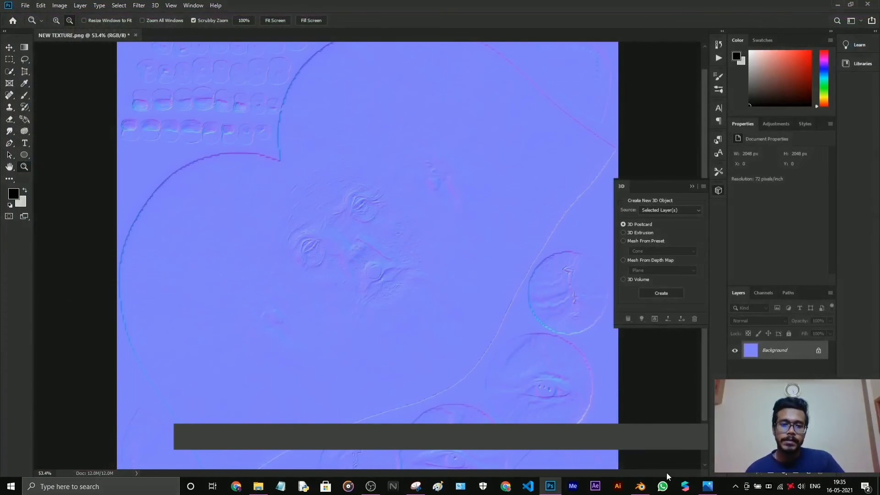
Step: Split the Layout viewport in two and make the left half a Shader Editor
click(646, 459)
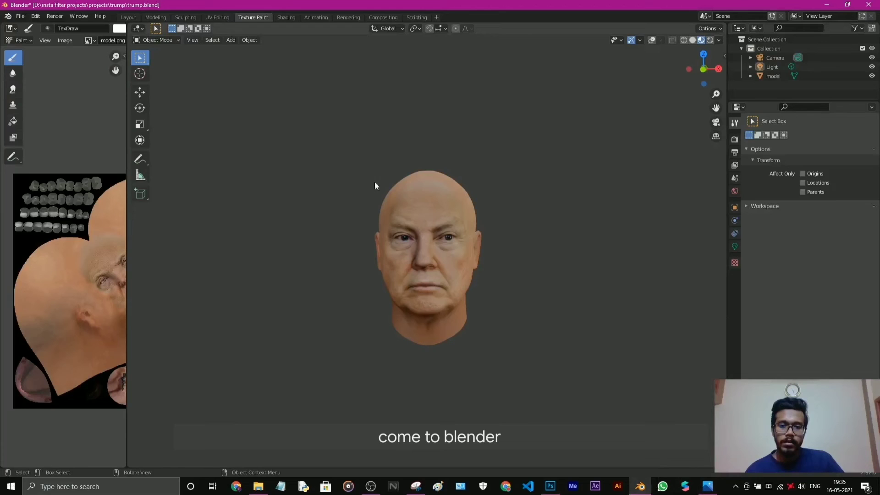
click(128, 18)
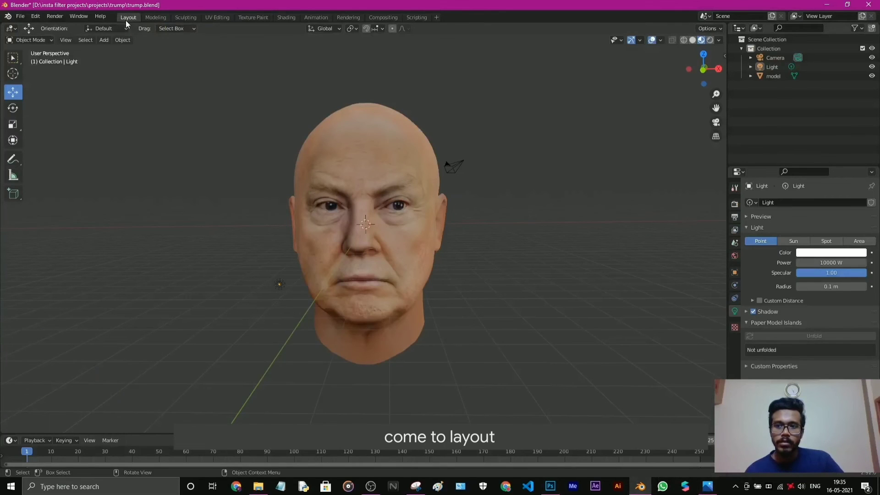
drag(2, 25, 321, 175)
click(10, 28)
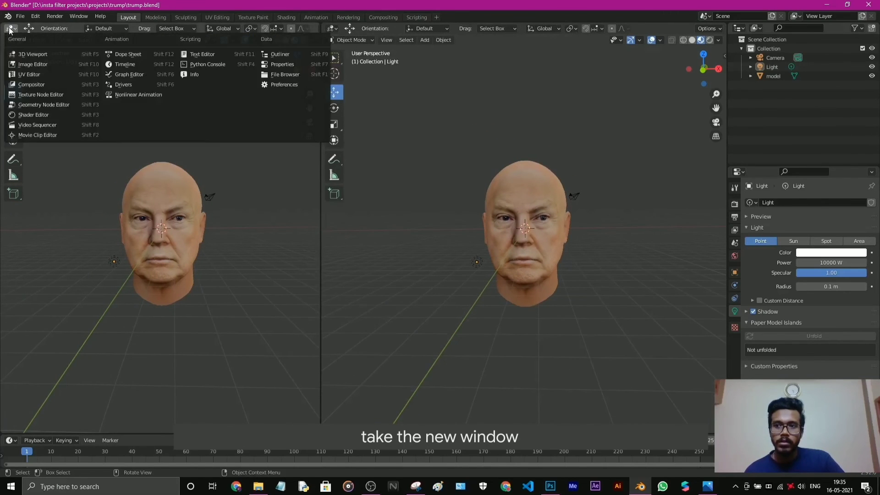
click(19, 115)
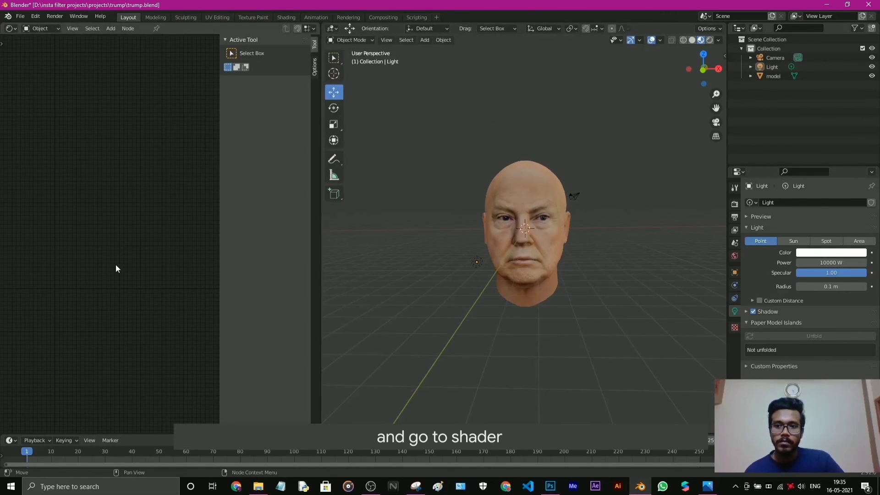
Step: Add an Image Texture node to the head material loaded with NORMAL.png from model (7)
click(524, 197)
middle_drag(77, 252, 161, 202)
key(shift+a)
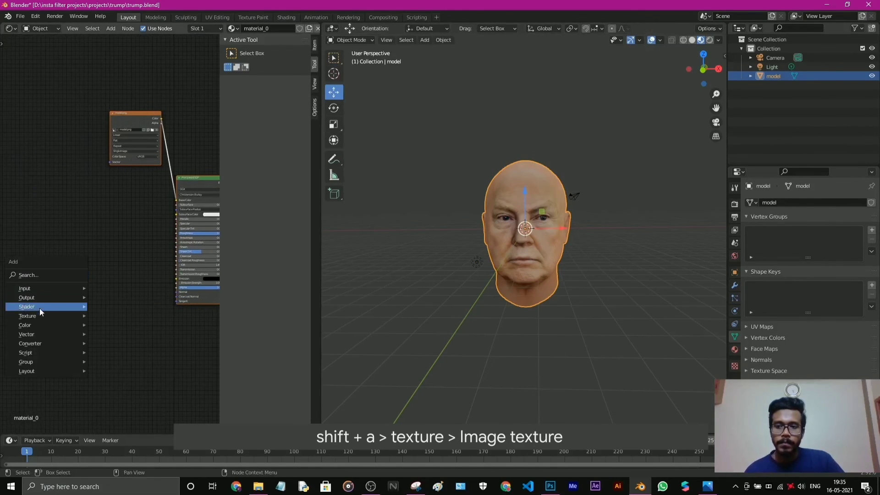
mouse_move(38, 315)
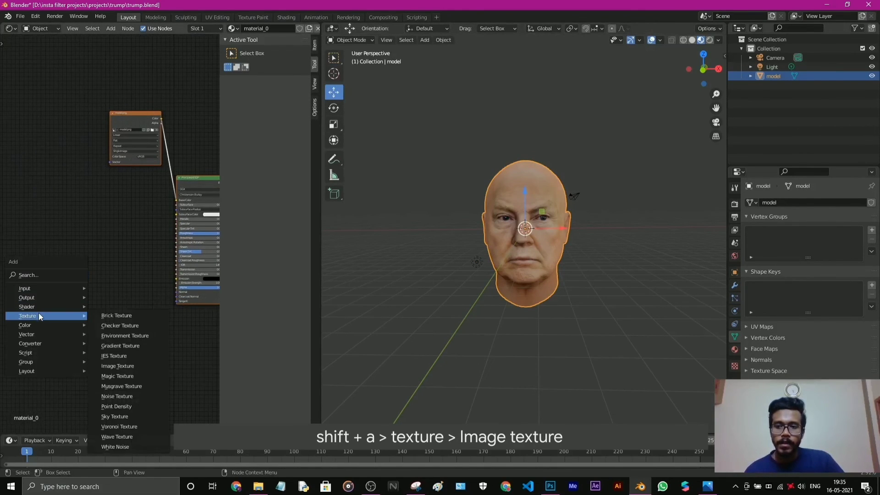
click(122, 366)
click(80, 247)
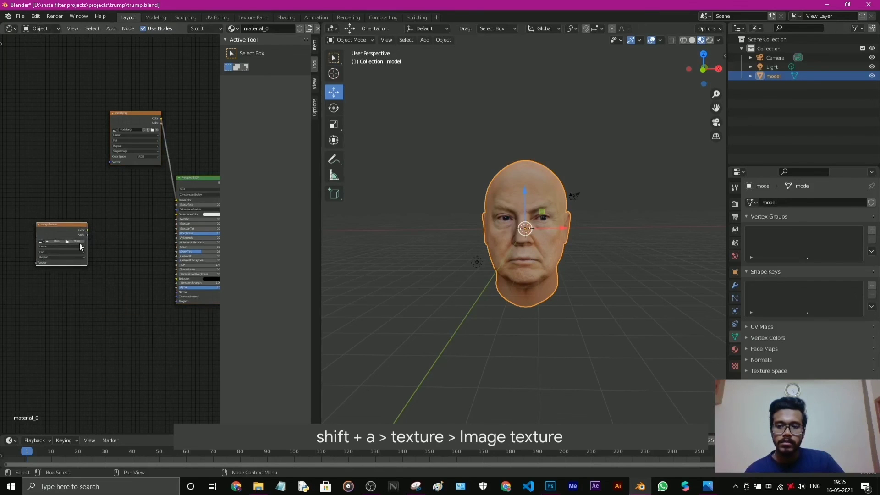
click(69, 241)
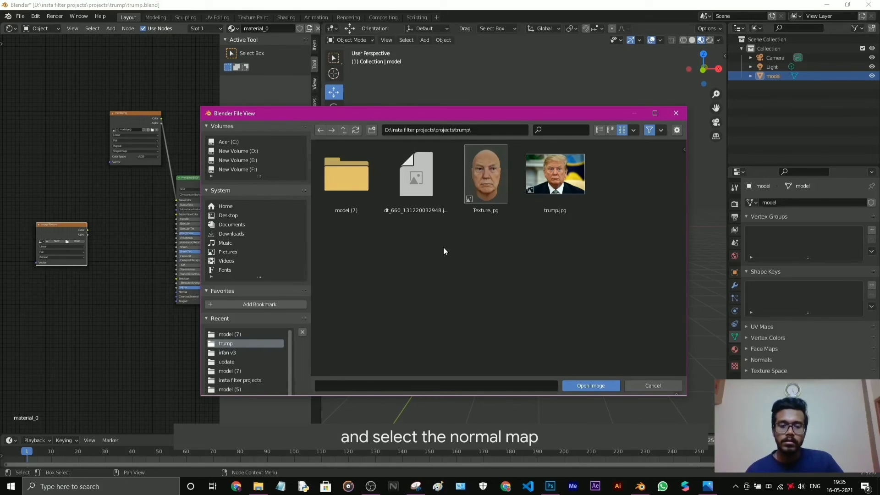
click(252, 334)
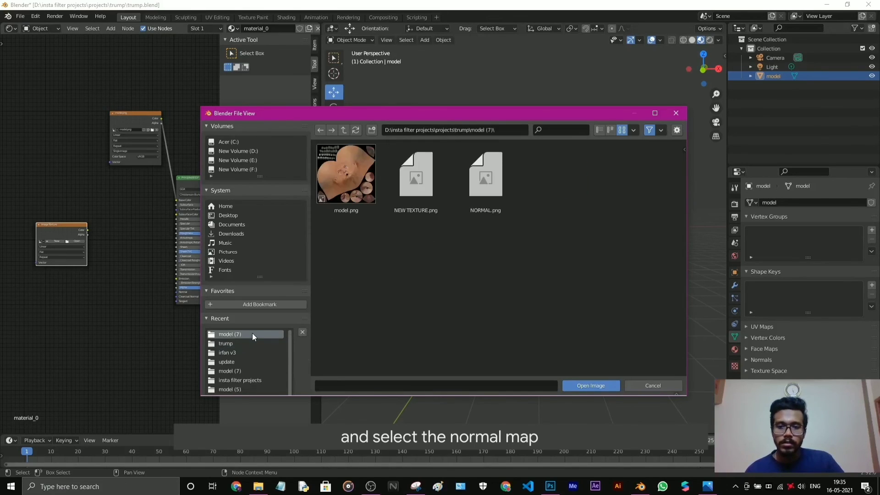
double_click(491, 173)
Step: Add a Normal Map node below the NORMAL.png texture node
drag(68, 223, 30, 226)
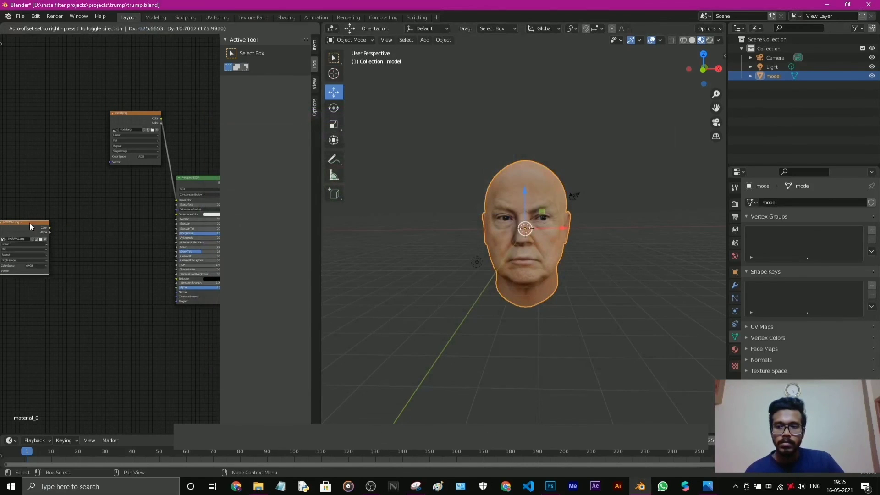
key(shift+a)
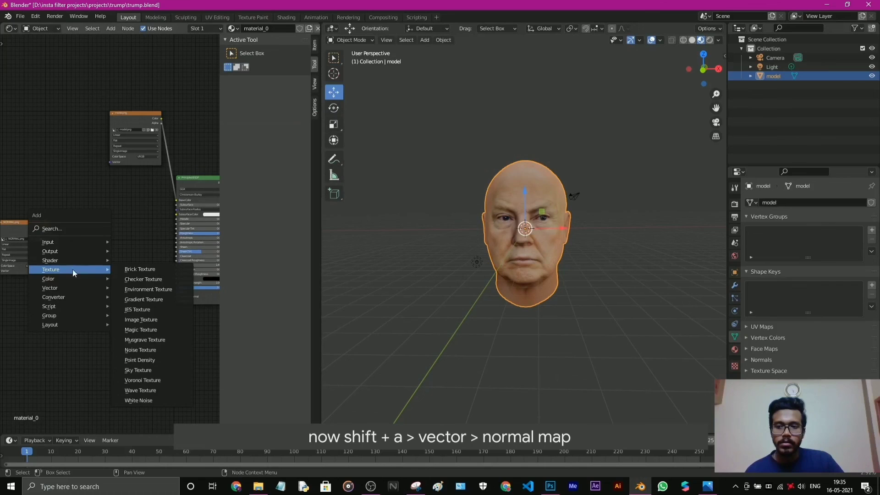
mouse_move(73, 288)
click(155, 323)
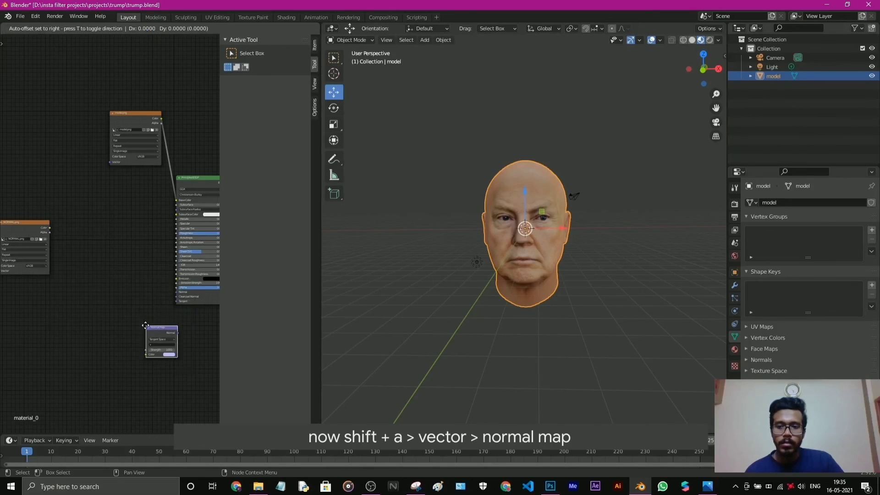
click(91, 235)
scroll(63, 257, up, 4)
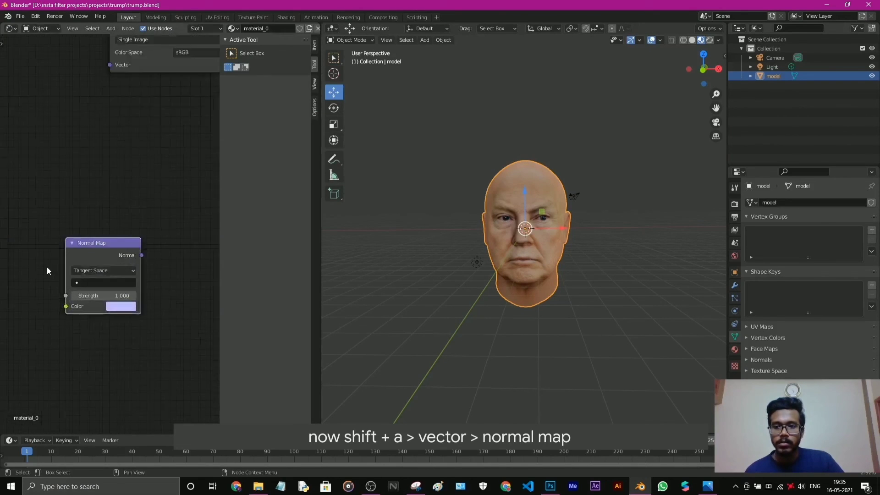
scroll(47, 266, up, 3)
middle_drag(87, 202, 51, 213)
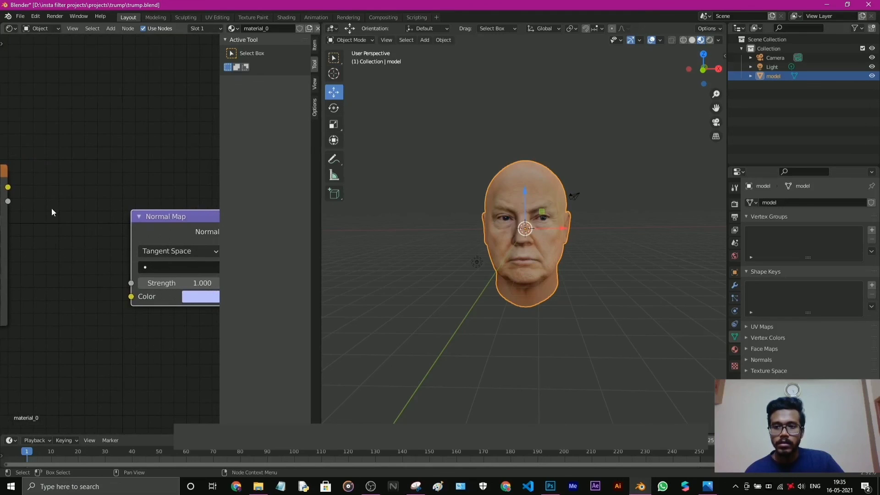
Step: Link texture Color to Normal Map Color, and Normal Map output to Principled BSDF Normal
drag(8, 187, 130, 298)
scroll(172, 318, down, 2)
middle_drag(175, 324, 64, 312)
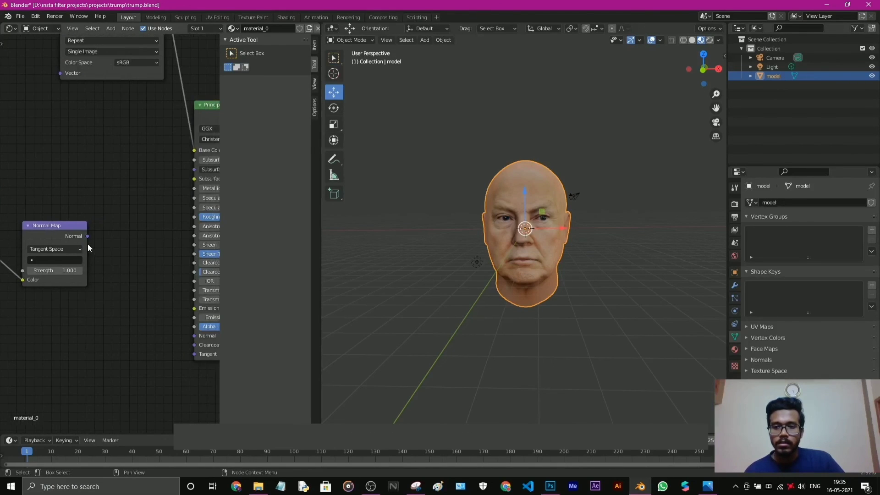
drag(87, 237, 195, 336)
scroll(545, 260, up, 5)
middle_drag(546, 260, 580, 190)
scroll(560, 275, up, 4)
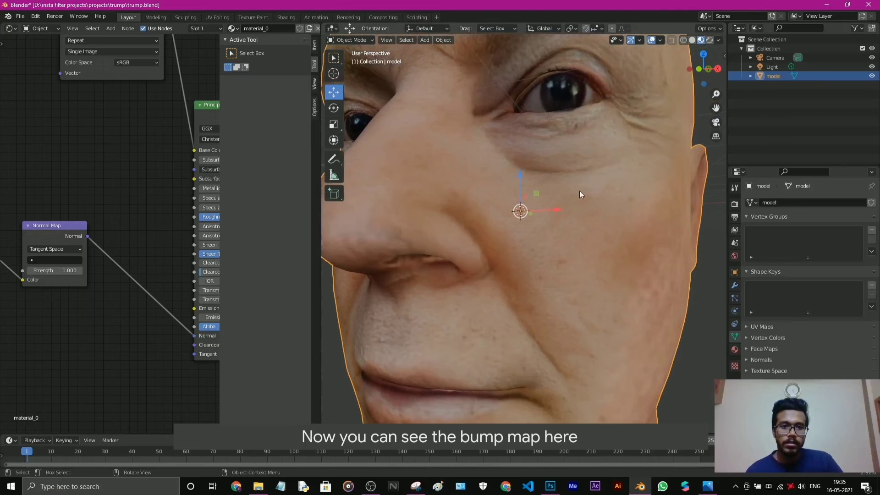
middle_drag(562, 302, 597, 298)
scroll(584, 288, up, 4)
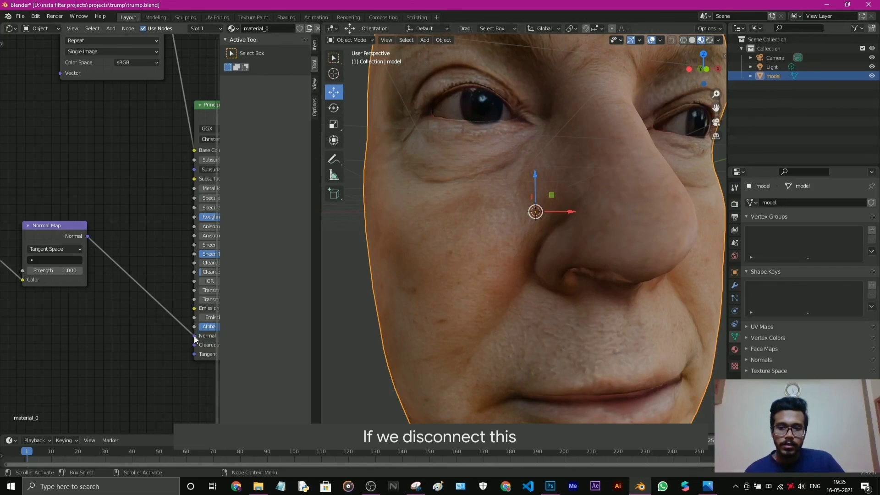
drag(194, 339, 173, 319)
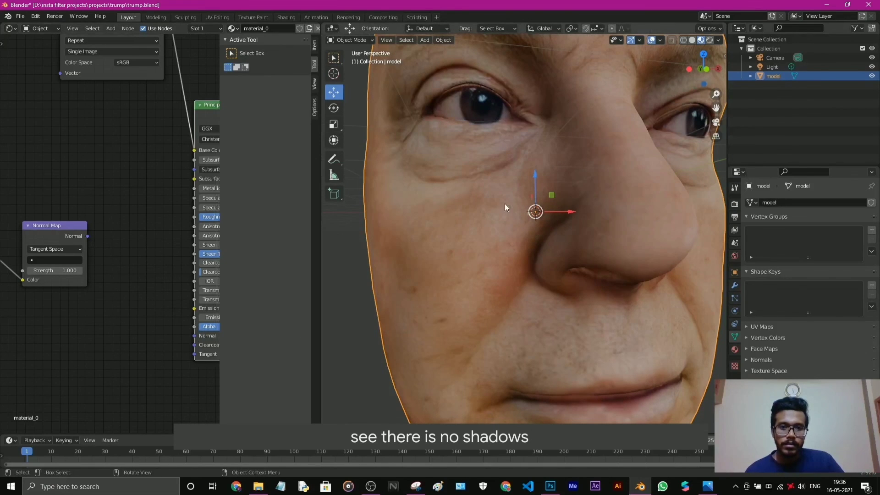
middle_drag(583, 300, 570, 313)
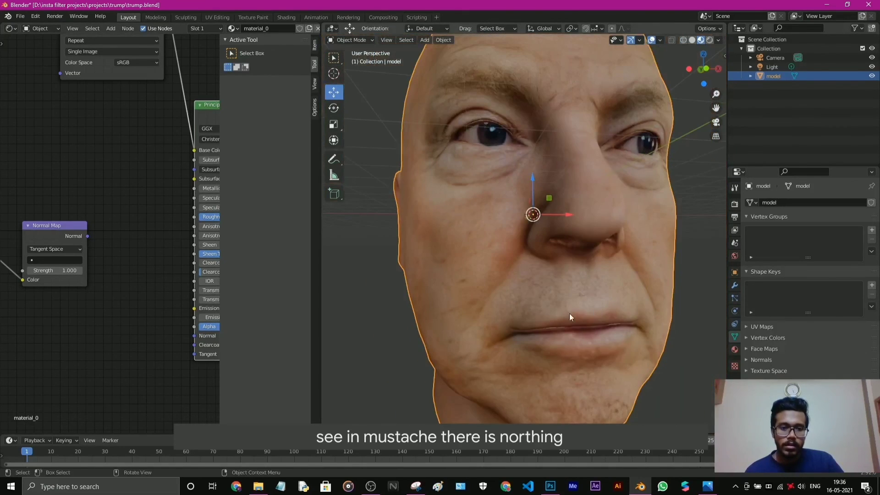
scroll(559, 282, up, 2)
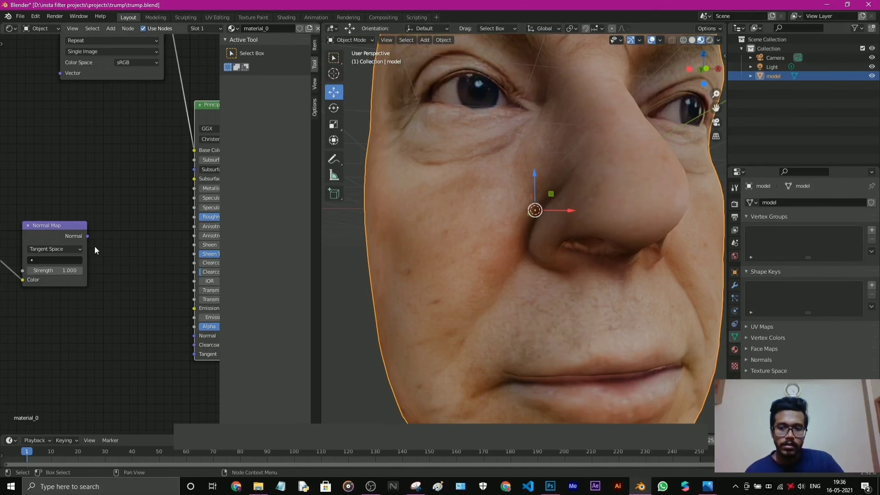
mouse_move(88, 237)
mouse_down()
mouse_move(153, 311)
mouse_move(193, 345)
mouse_move(194, 336)
mouse_up()
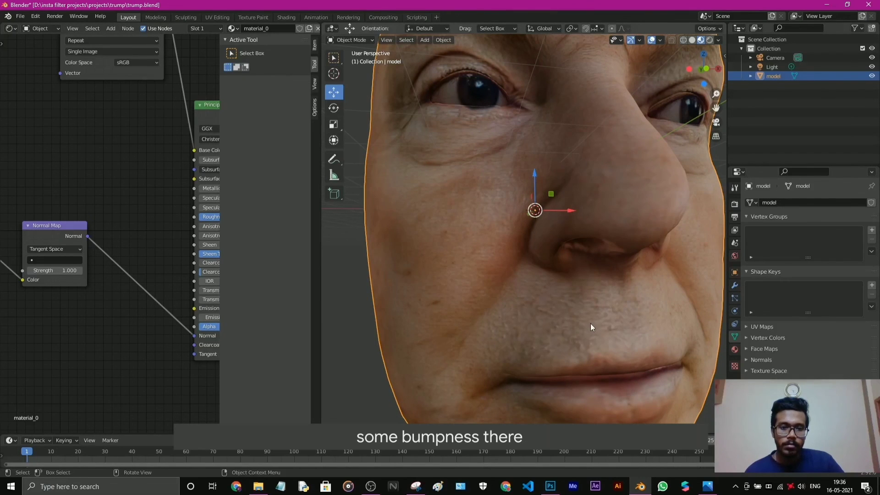
scroll(590, 326, down, 5)
middle_drag(595, 332, 595, 235)
scroll(606, 232, down, 2)
scroll(487, 105, up, 6)
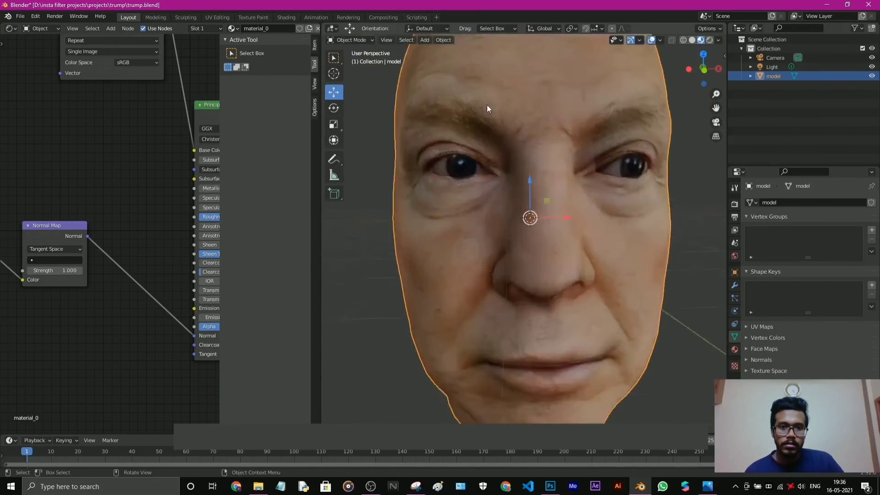
scroll(513, 146, down, 4)
mouse_move(554, 166)
middle_down()
mouse_move(540, 176)
mouse_move(546, 185)
mouse_move(563, 169)
middle_up()
scroll(563, 169, down, 3)
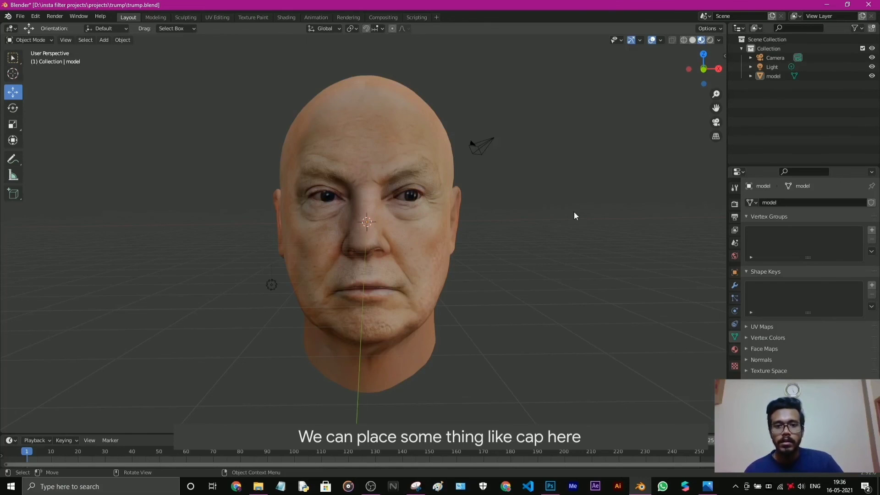
Step: Orbit around the head from left, right and front to review the texture and skin relief
middle_drag(576, 215, 499, 223)
middle_drag(350, 128, 329, 118)
middle_drag(525, 265, 487, 254)
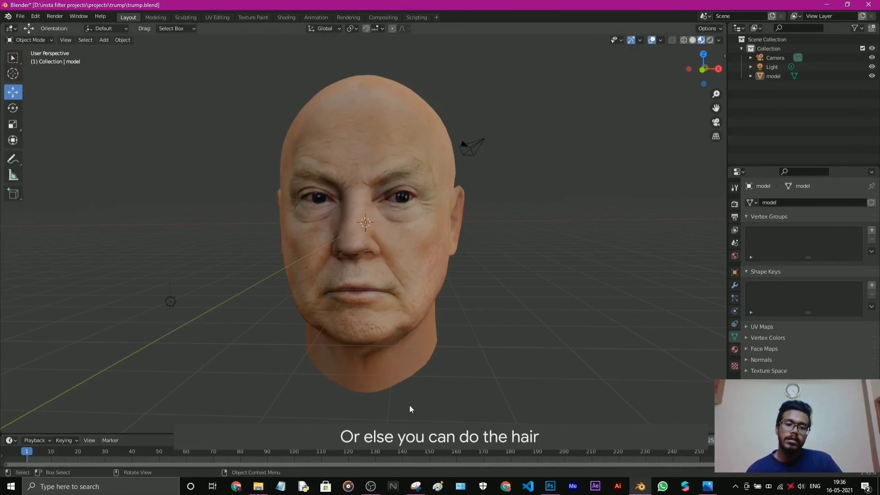
middle_drag(391, 333, 398, 332)
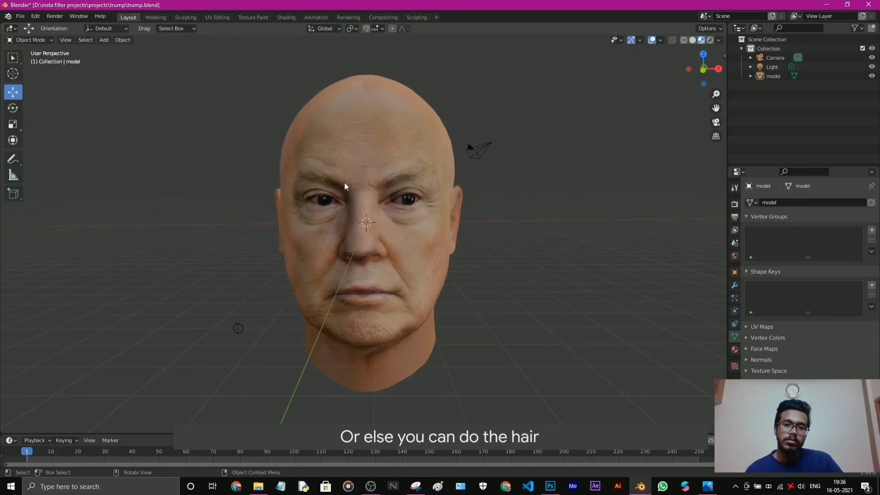
middle_drag(446, 268, 447, 266)
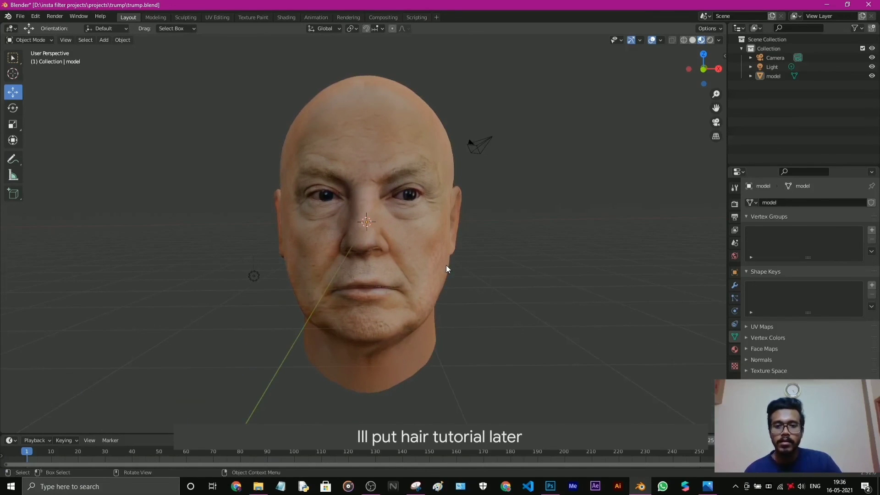